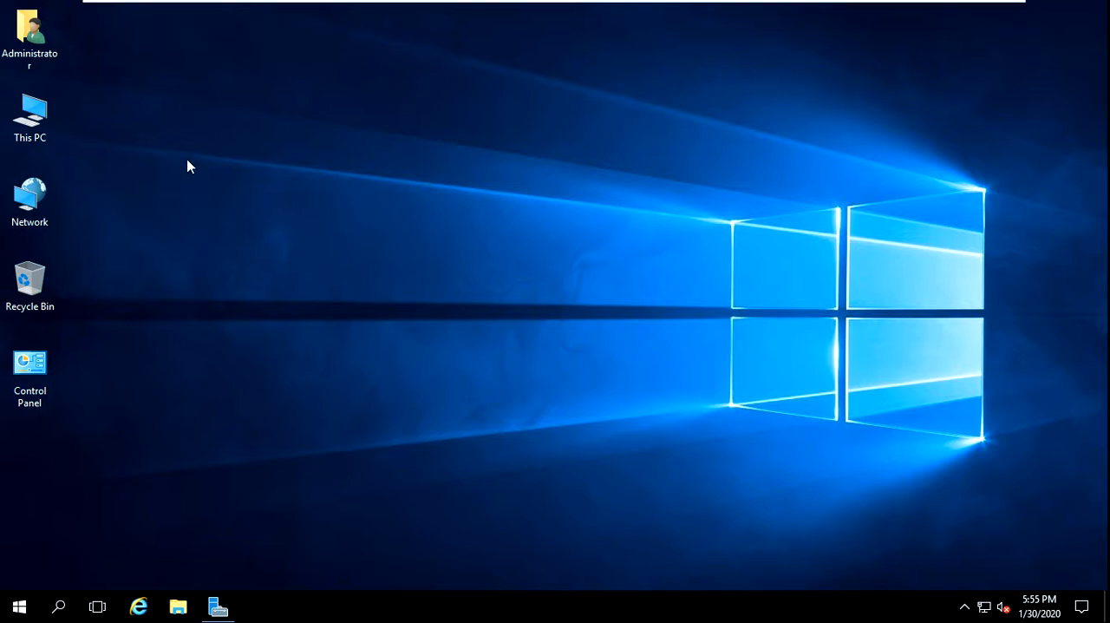
View the computer's basic system information from This PC, and close the window
{"action": "left_click", "coordinate": [36, 125]}
{"action": "right_click", "coordinate": [36, 126]}
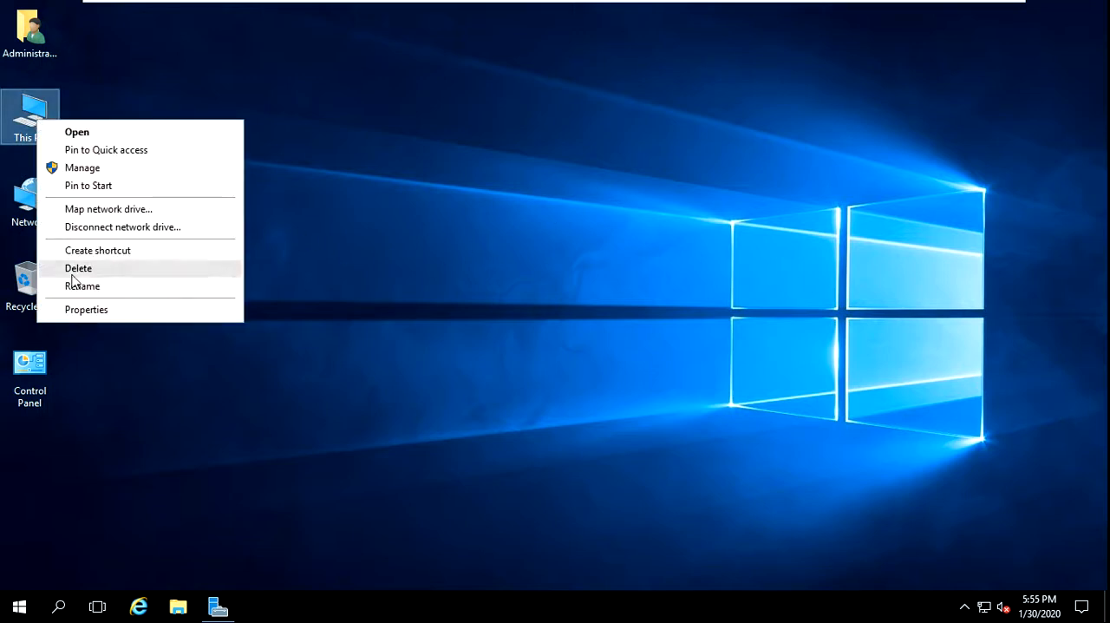
{"action": "left_click", "coordinate": [79, 319]}
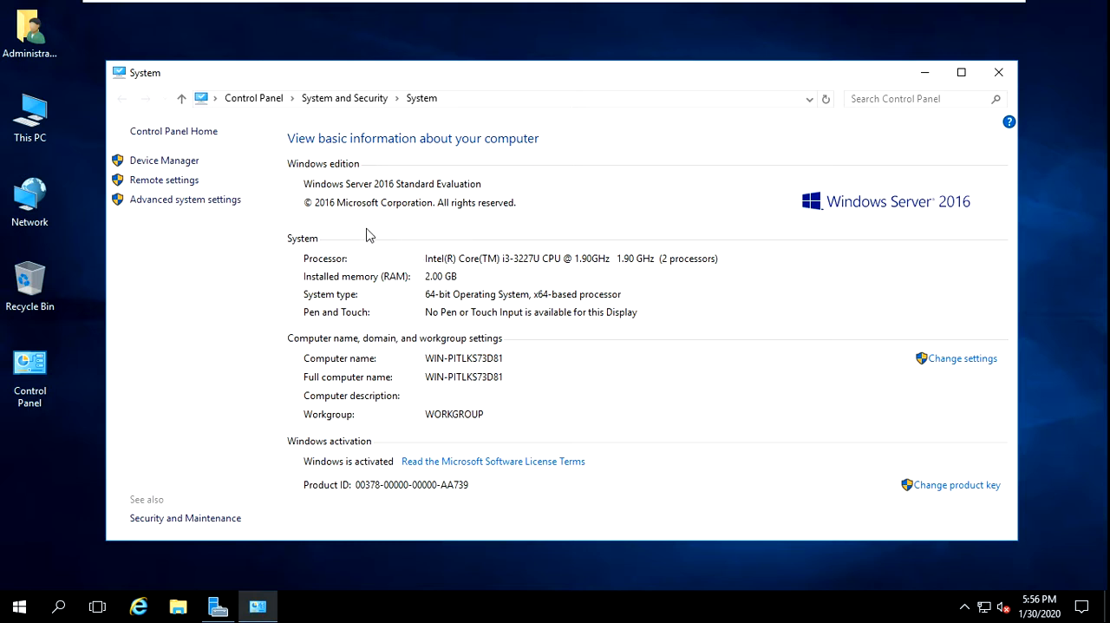
{"action": "left_click", "coordinate": [1001, 76]}
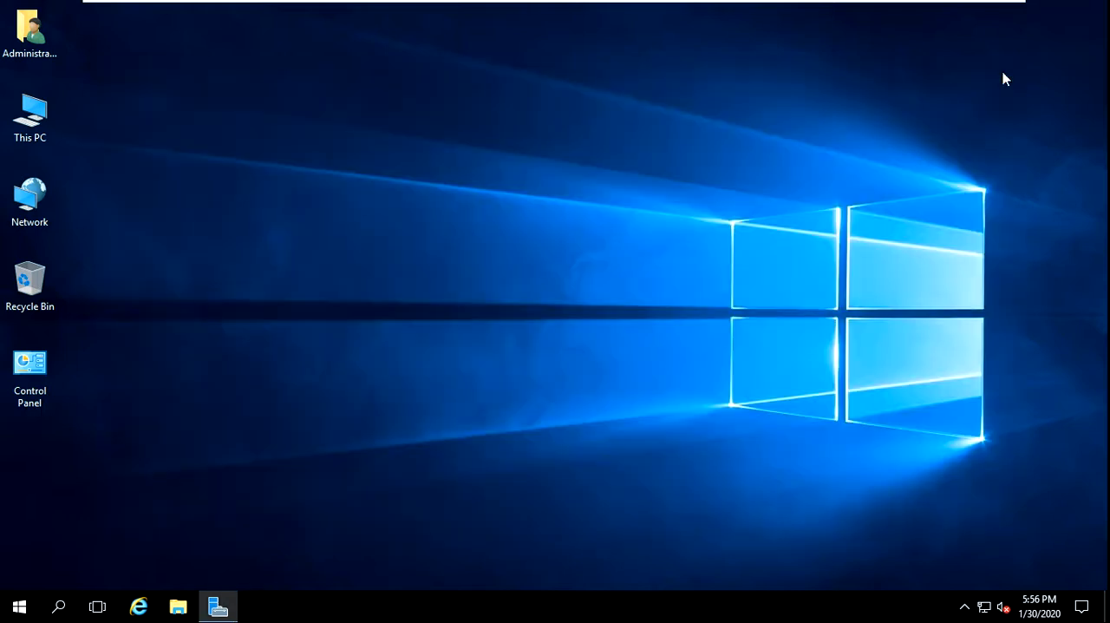
Open Server Manager, start the Add Roles and Features wizard, and set its introductory page to be skipped by default
{"action": "left_click", "coordinate": [217, 607]}
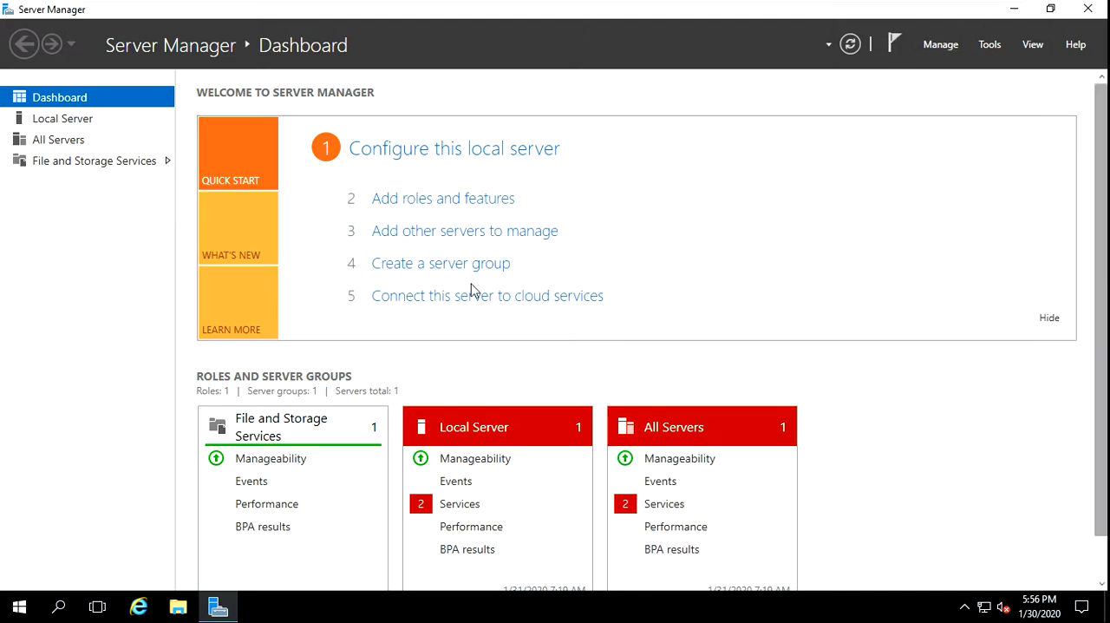
{"action": "left_click", "coordinate": [941, 48]}
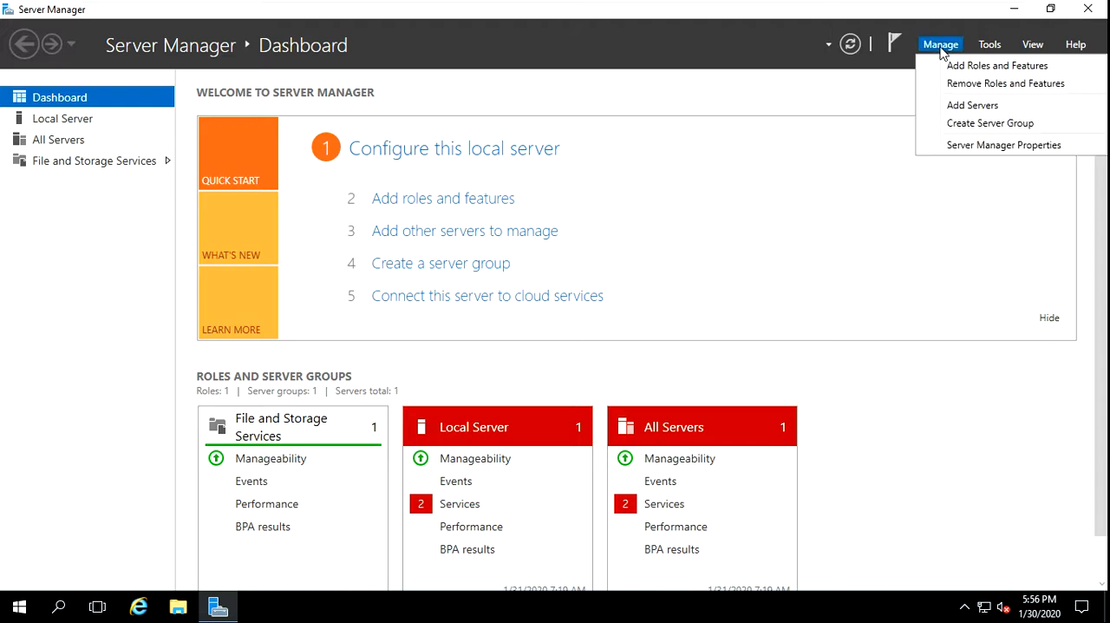
{"action": "left_click", "coordinate": [989, 67]}
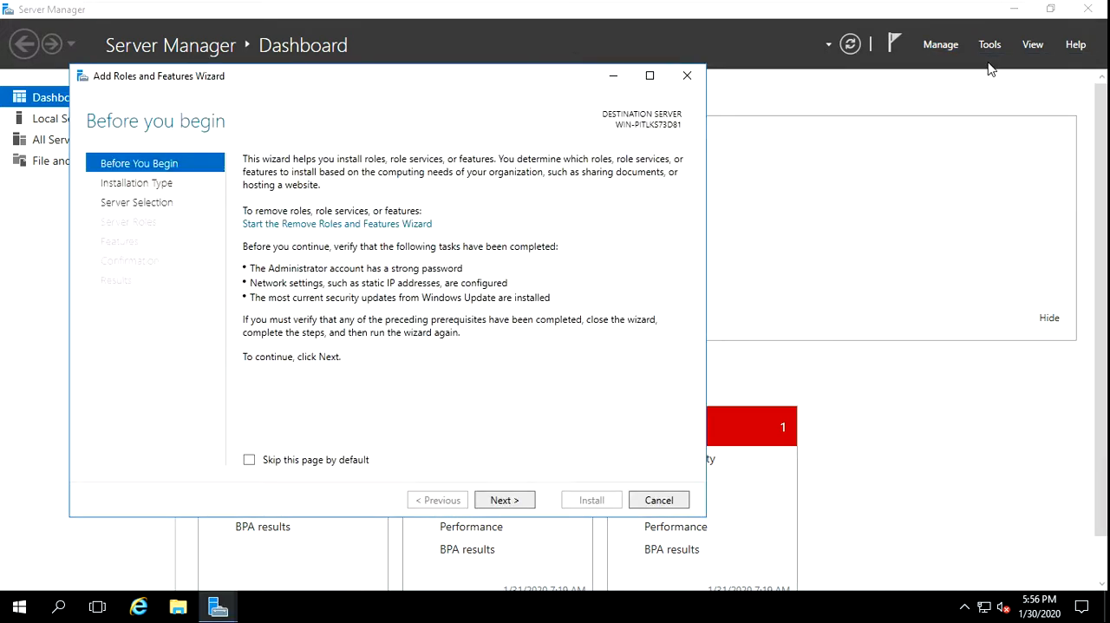
{"action": "left_click", "coordinate": [250, 461]}
{"action": "left_click", "coordinate": [503, 500]}
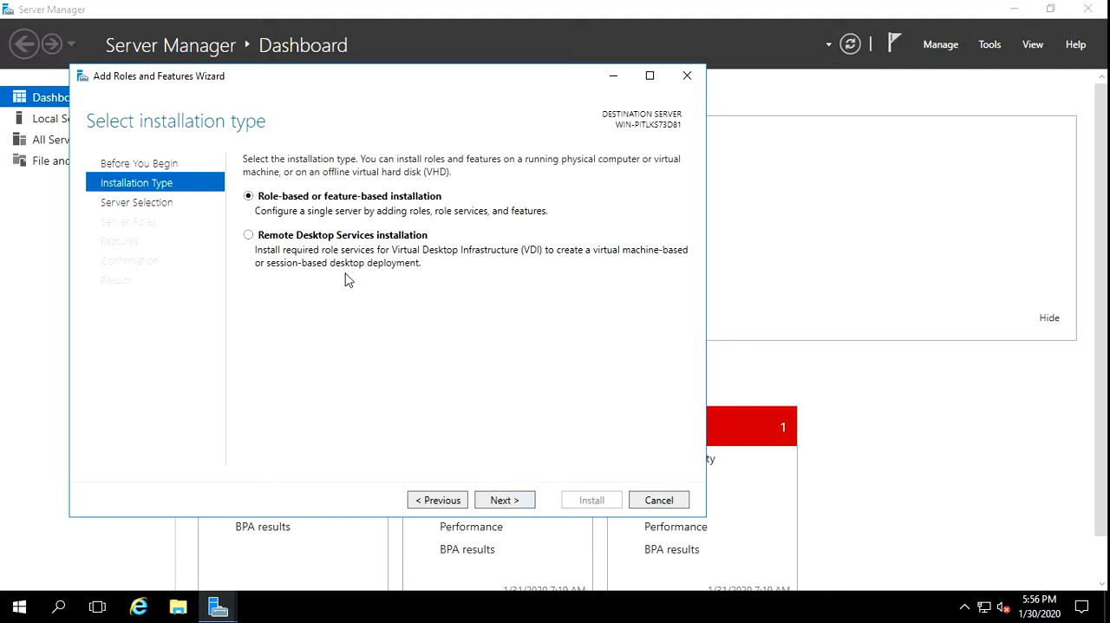
Check the destination server's IP address in the wizard's server selection, and cancel the wizard
{"action": "left_click", "coordinate": [504, 499]}
{"action": "key", "text": "Return"}
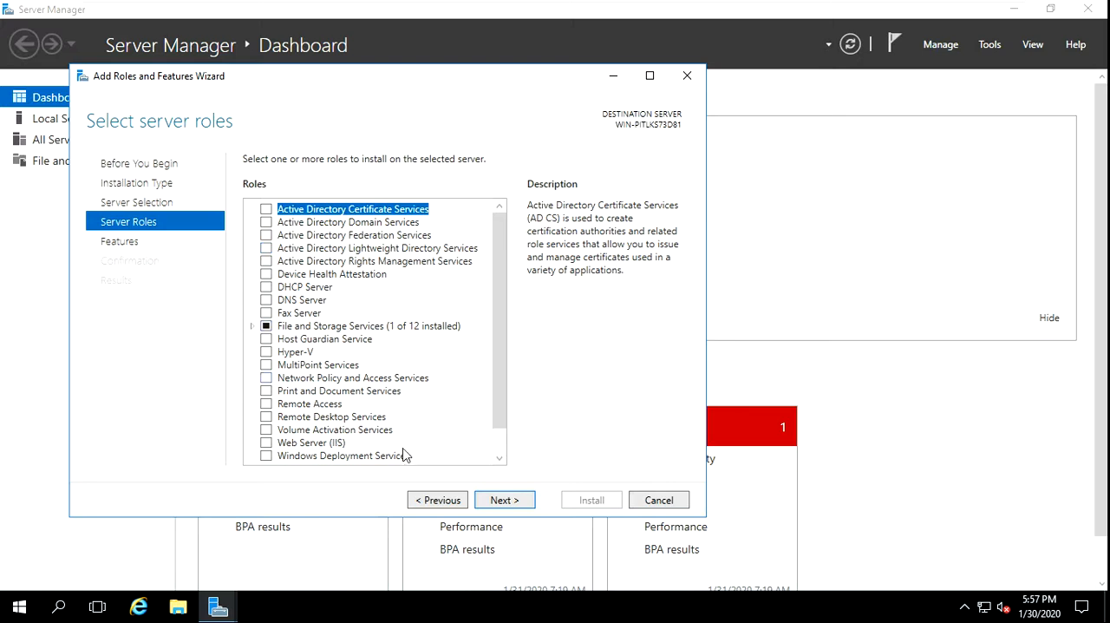
{"action": "left_click", "coordinate": [434, 501]}
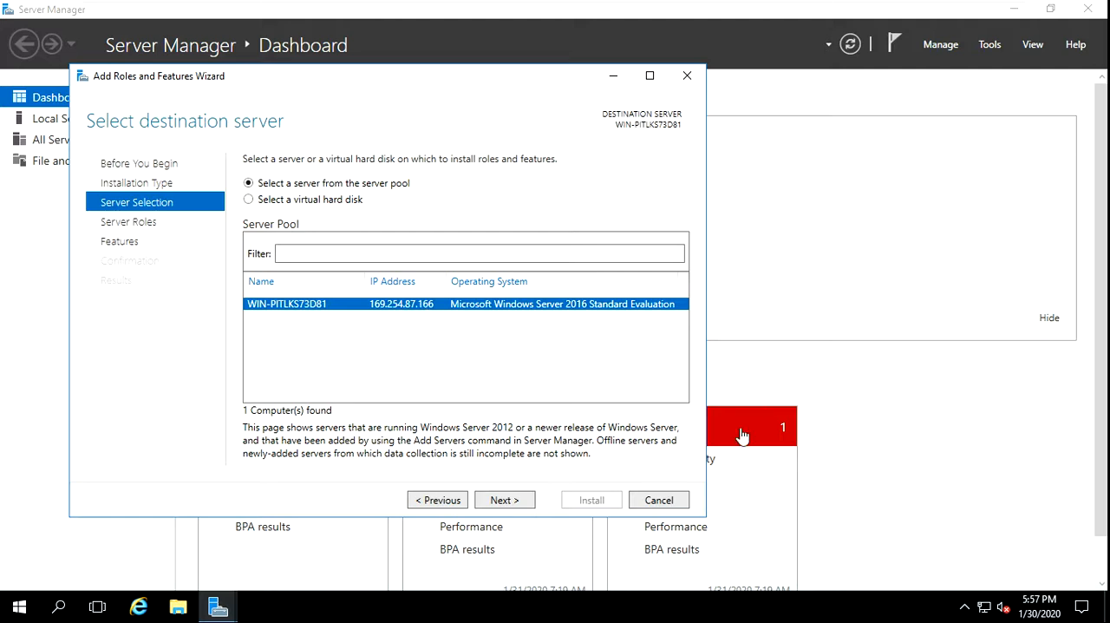
{"action": "left_click", "coordinate": [658, 500]}
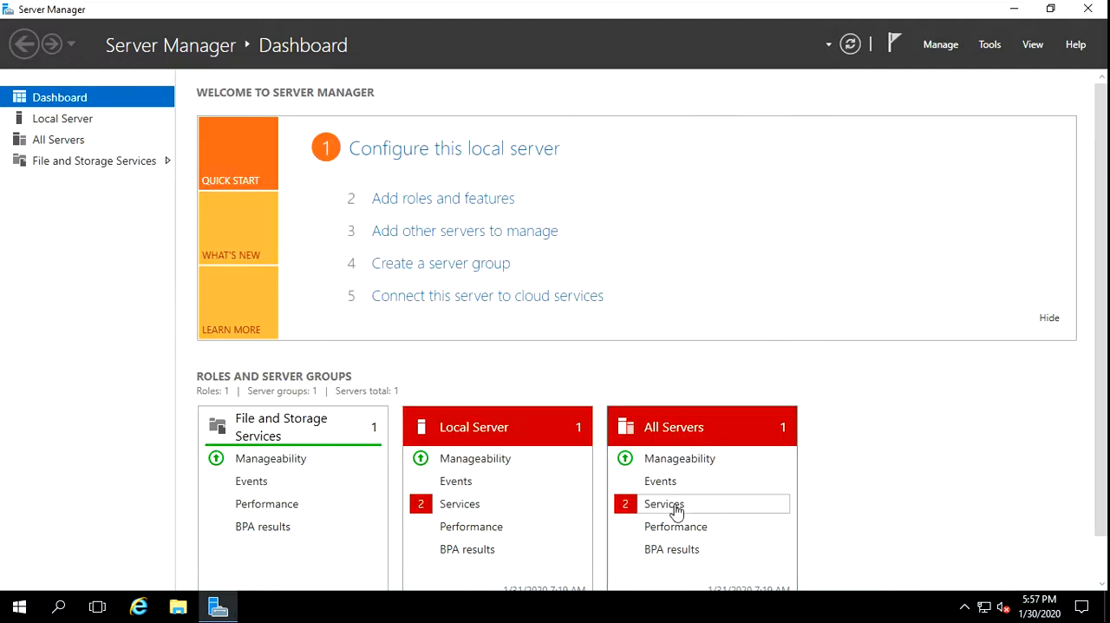
Open the IPv4 properties of the Ethernet0 connection and choose to use a manually specified IP address
{"action": "right_click", "coordinate": [986, 607]}
{"action": "left_click", "coordinate": [989, 591]}
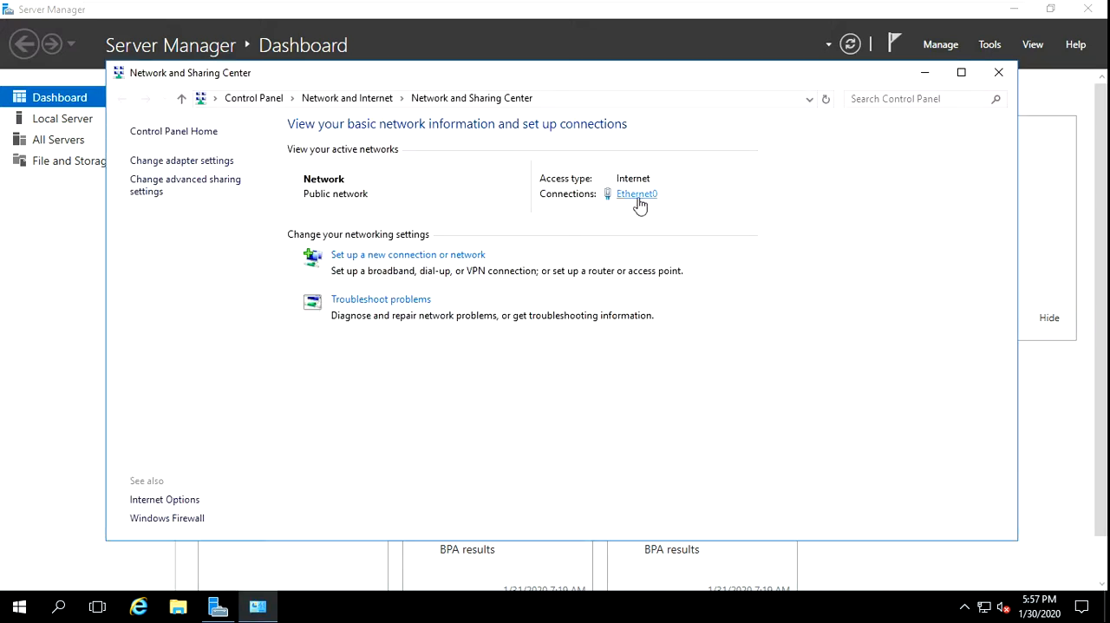
{"action": "left_click", "coordinate": [637, 196]}
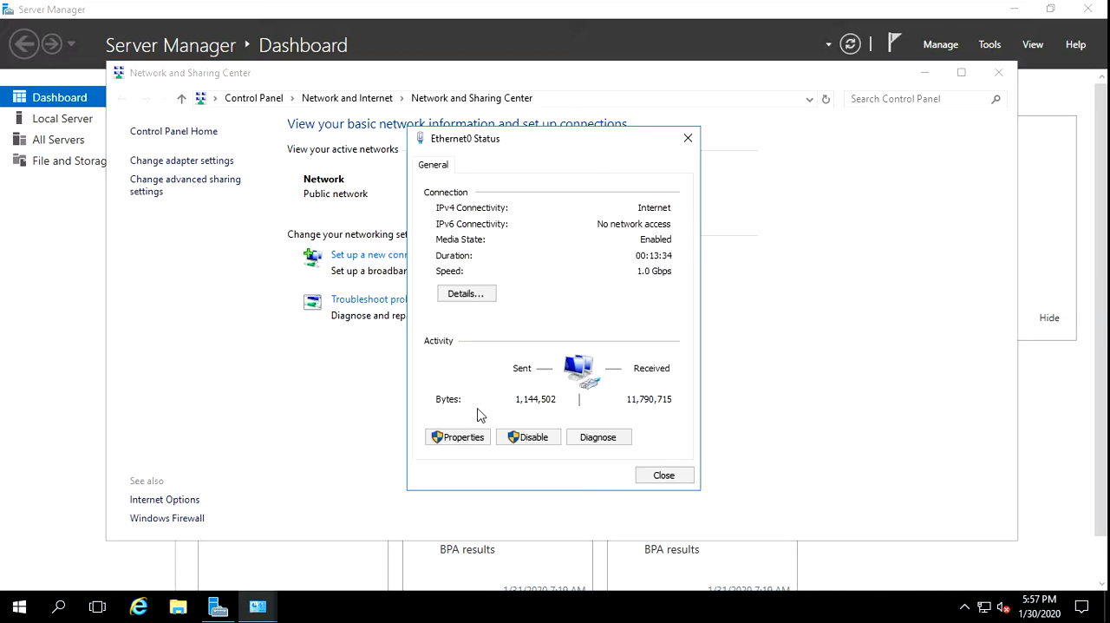
{"action": "left_click", "coordinate": [463, 436]}
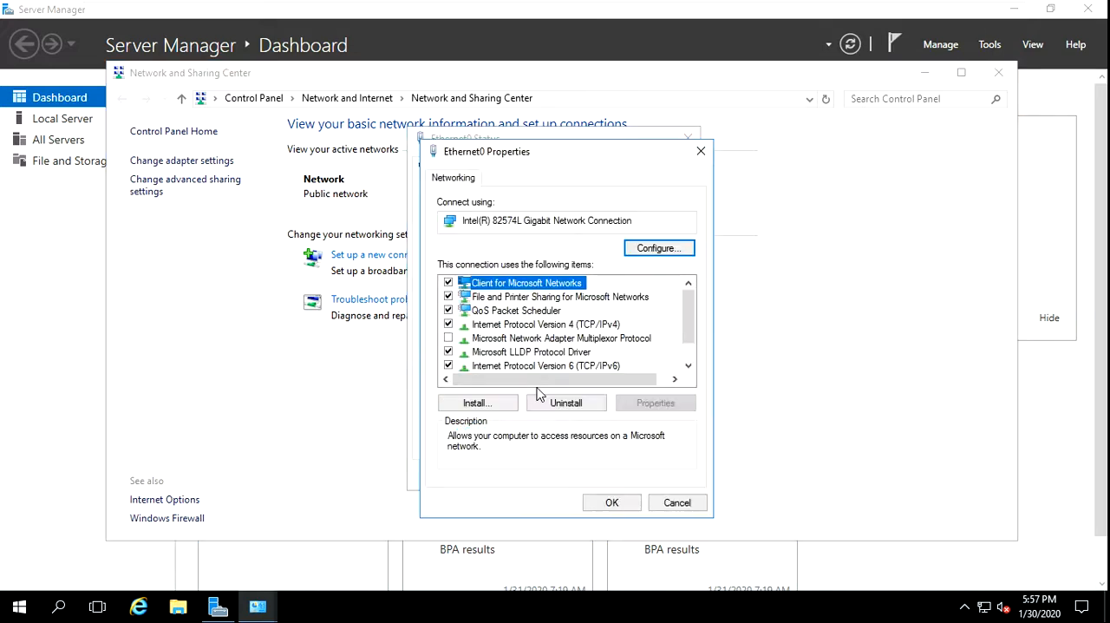
{"action": "double_click", "coordinate": [553, 325]}
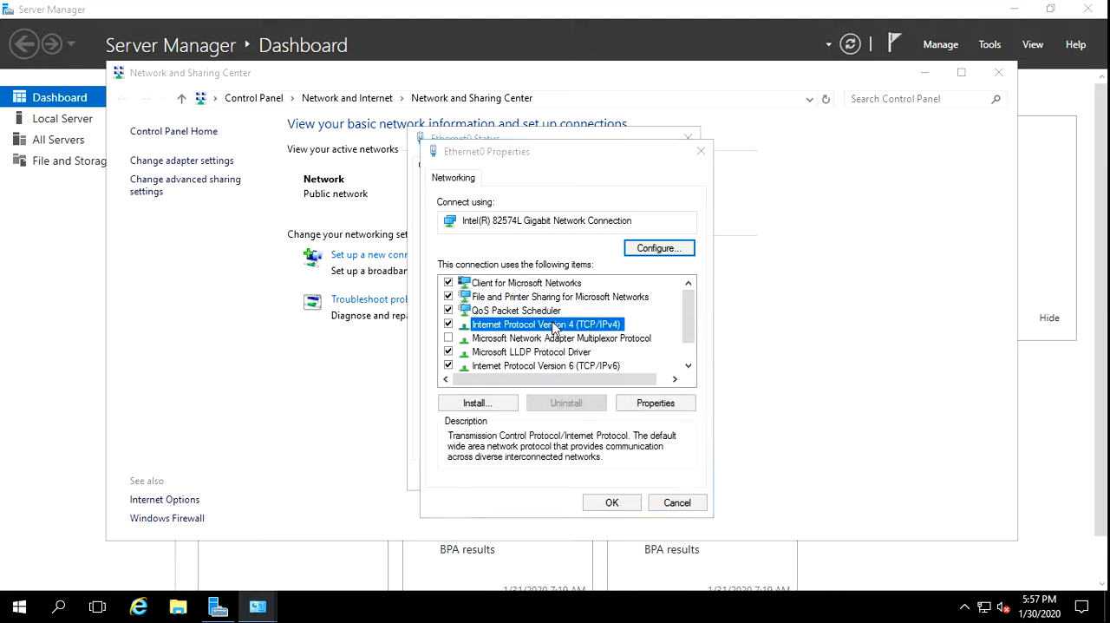
{"action": "left_click", "coordinate": [513, 334]}
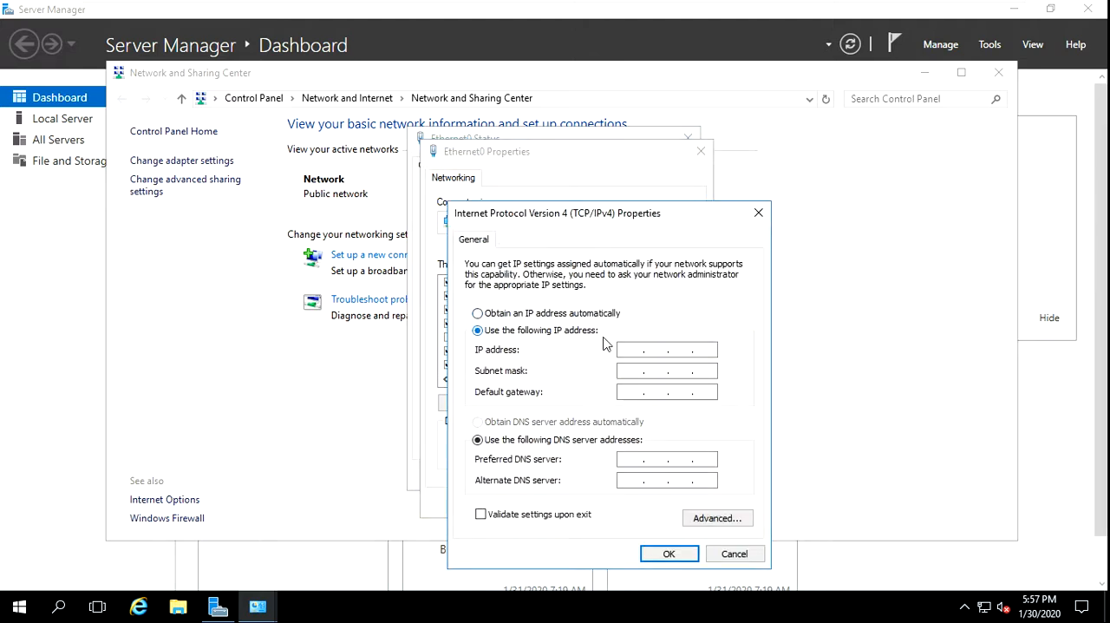
Set the IP address to 192.168.0.2 and fill in the subnet mask 255.255.255.0
{"action": "left_click", "coordinate": [642, 348]}
{"action": "type", "text": "192.168.0.2"}
{"action": "left_click", "coordinate": [683, 370]}
Set the default gateway to 192.168.0.1, apply the IPv4 settings, and close the network windows
{"action": "left_click", "coordinate": [639, 393]}
{"action": "type", "text": "192168"}
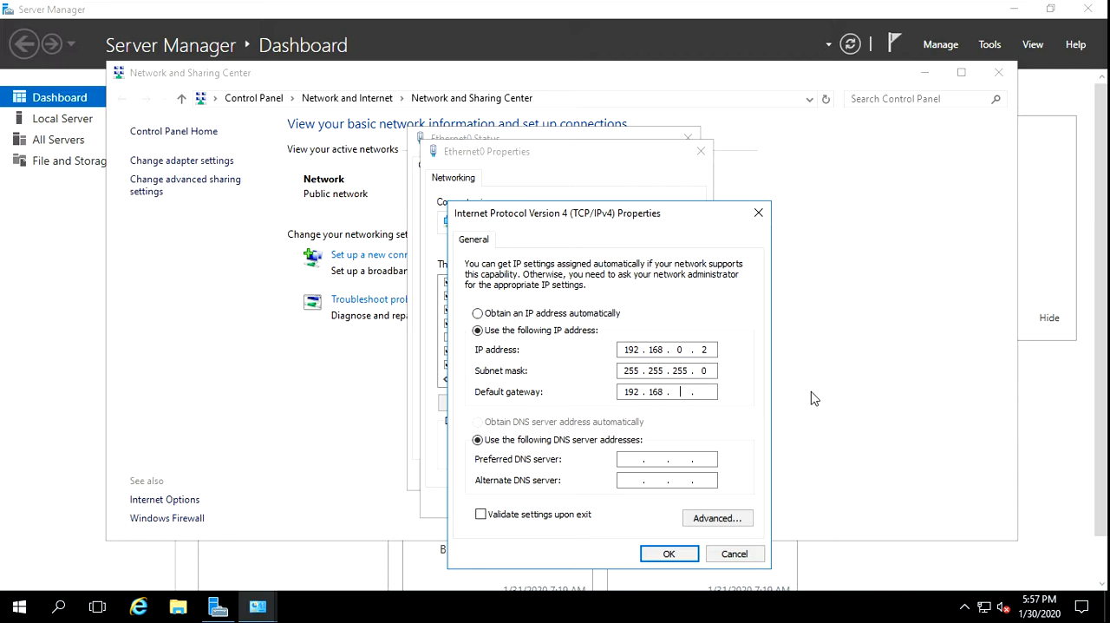
{"action": "type", "text": "0"}
{"action": "type", "text": "1"}
{"action": "left_click", "coordinate": [668, 559]}
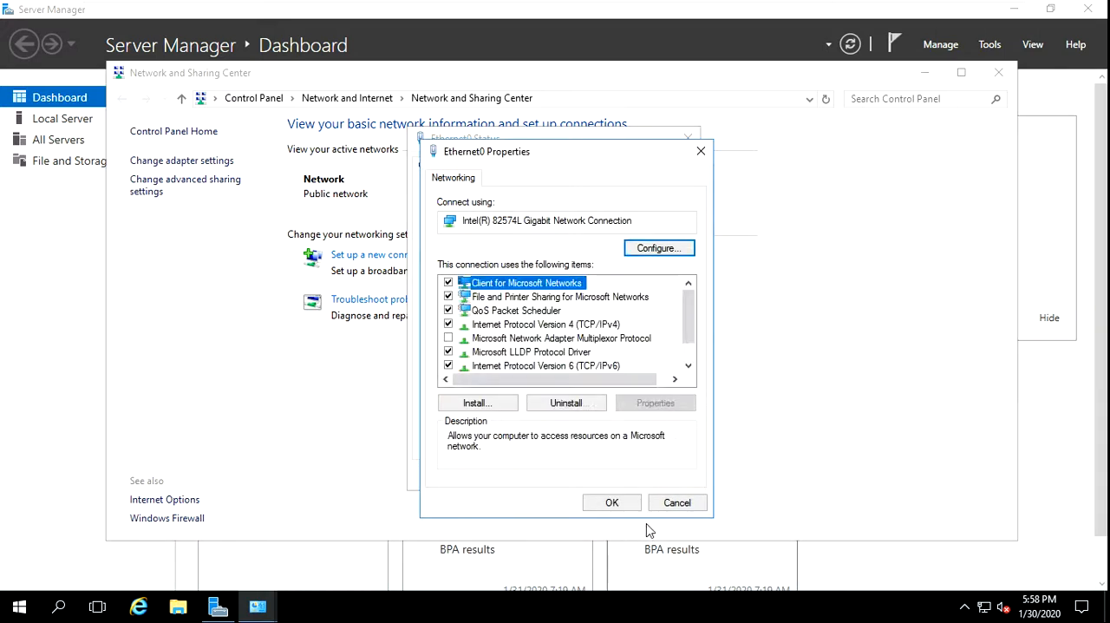
{"action": "left_click", "coordinate": [617, 502]}
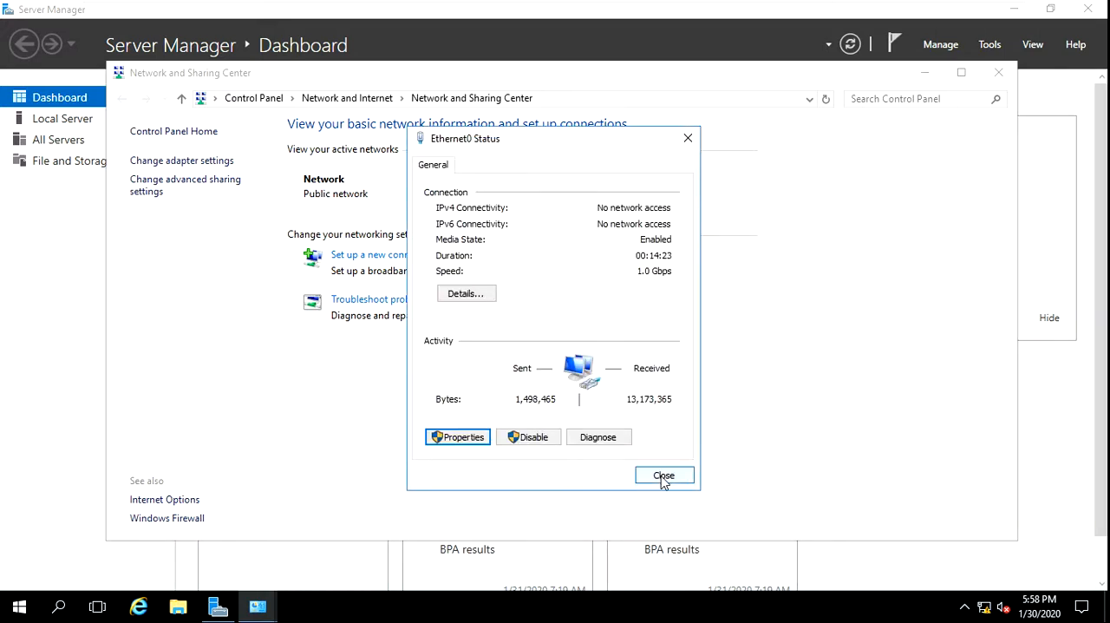
{"action": "left_click", "coordinate": [668, 478]}
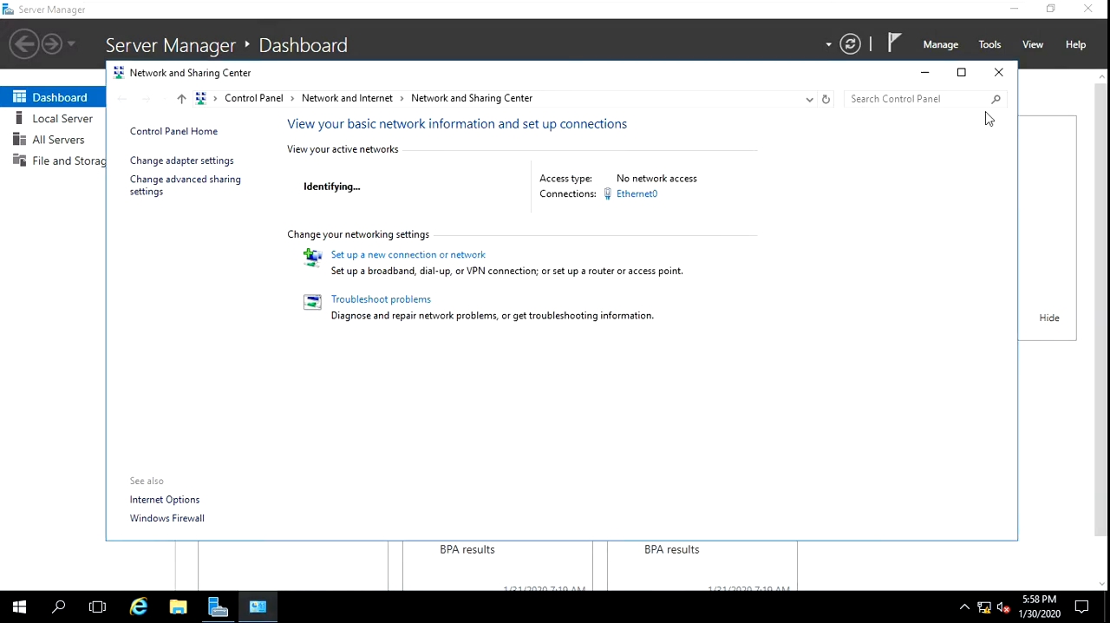
{"action": "left_click", "coordinate": [998, 73]}
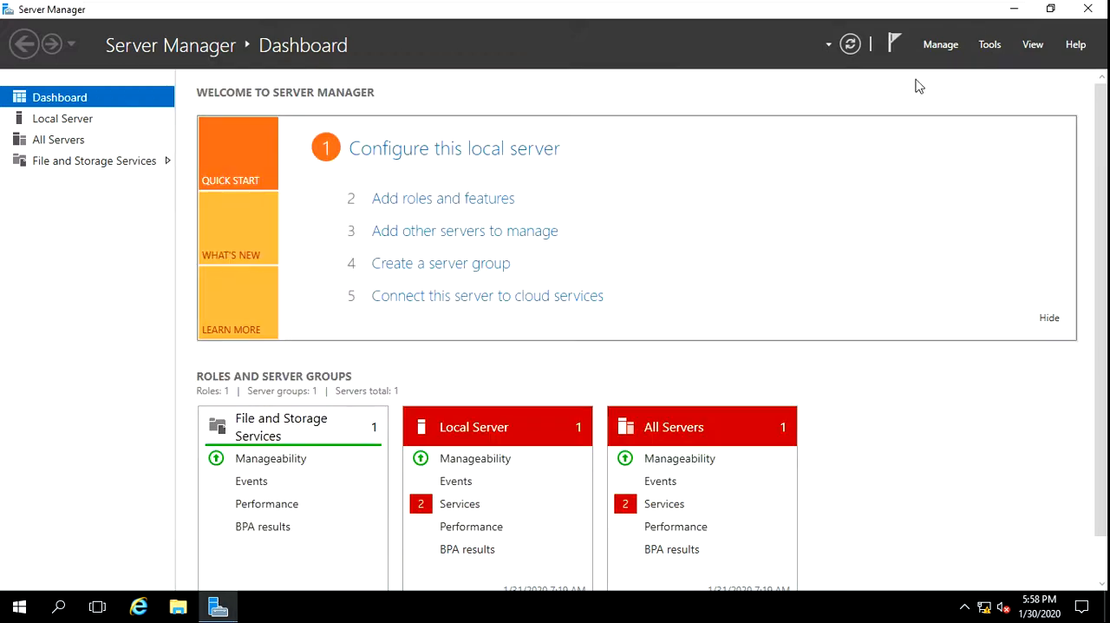
Recheck the destination server's IP address in the Add Roles and Features wizard, and cancel it
{"action": "left_click", "coordinate": [438, 209]}
{"action": "left_click", "coordinate": [555, 544]}
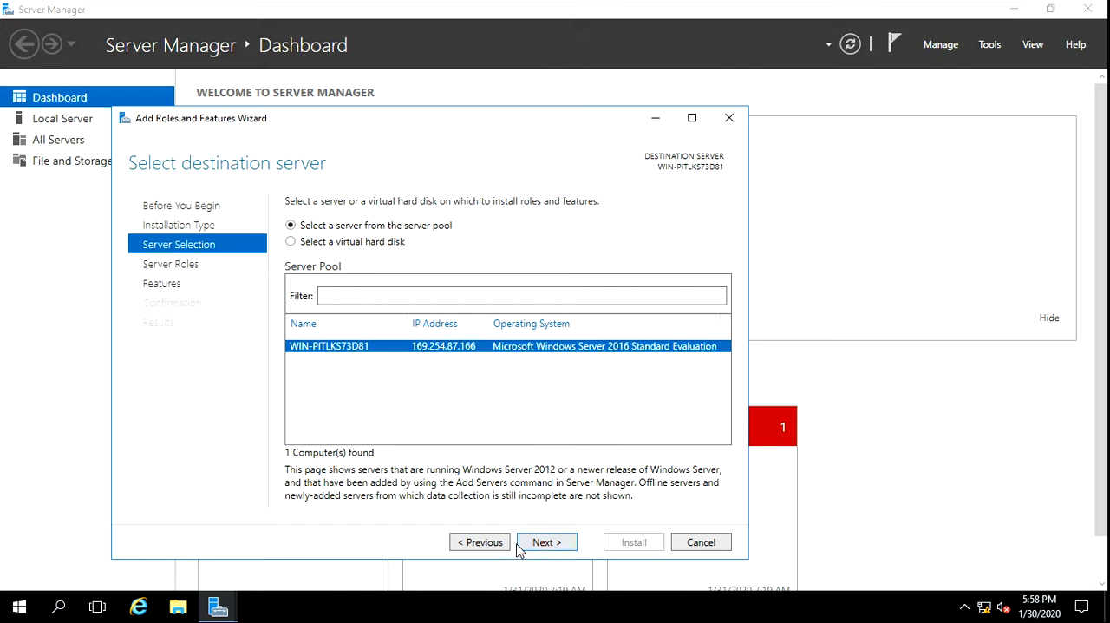
{"action": "left_click", "coordinate": [701, 541]}
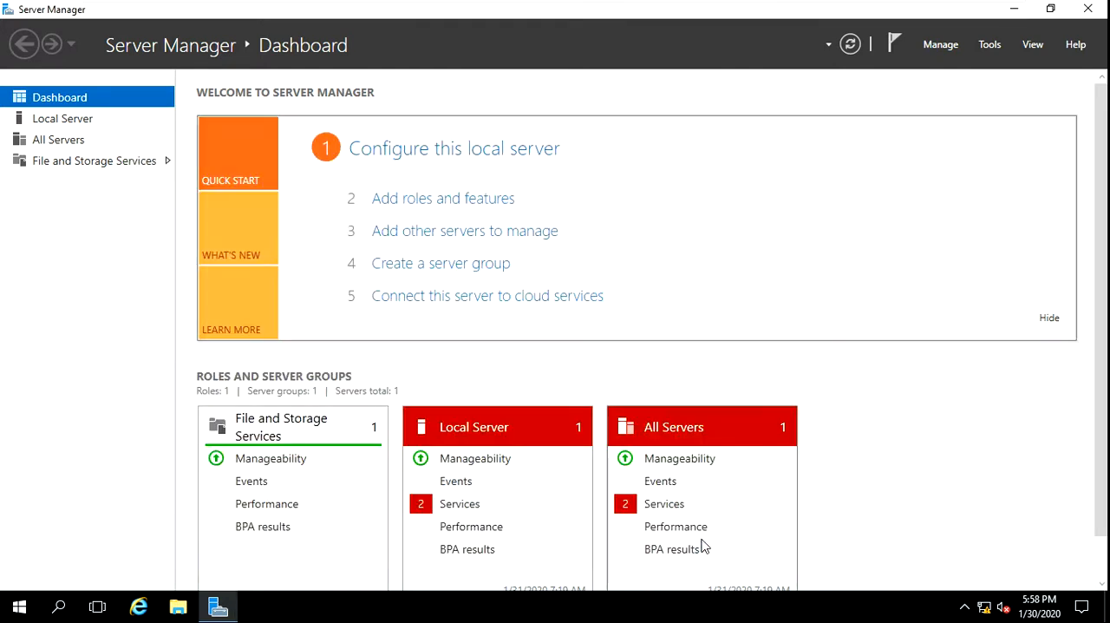
Close Server Manager and launch it again to reload the server's network information
{"action": "left_click", "coordinate": [1088, 9]}
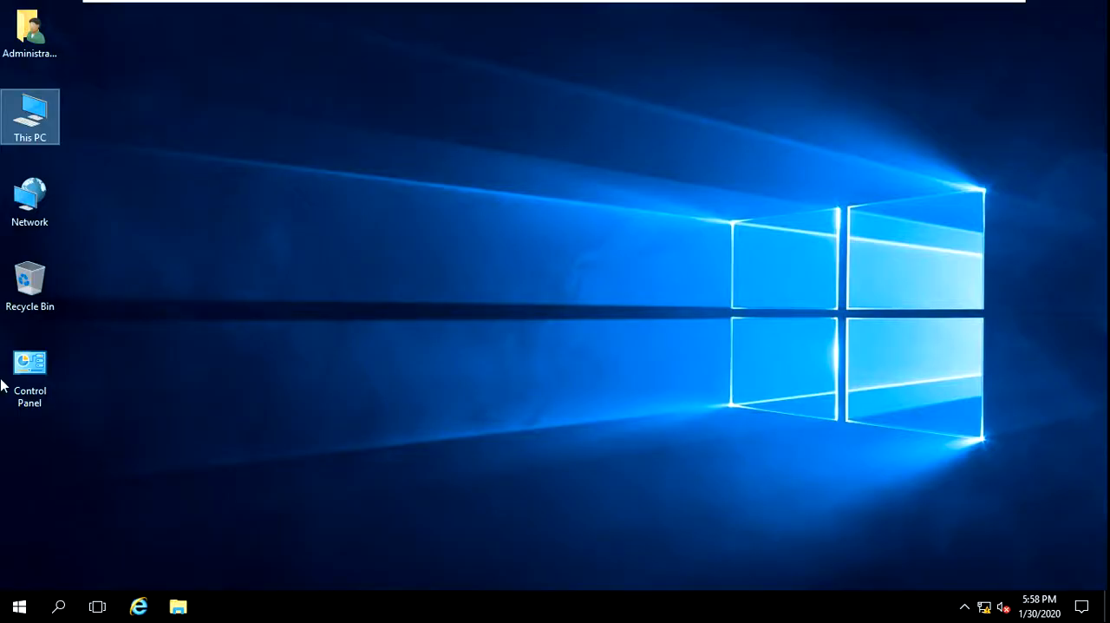
{"action": "left_click", "coordinate": [19, 607]}
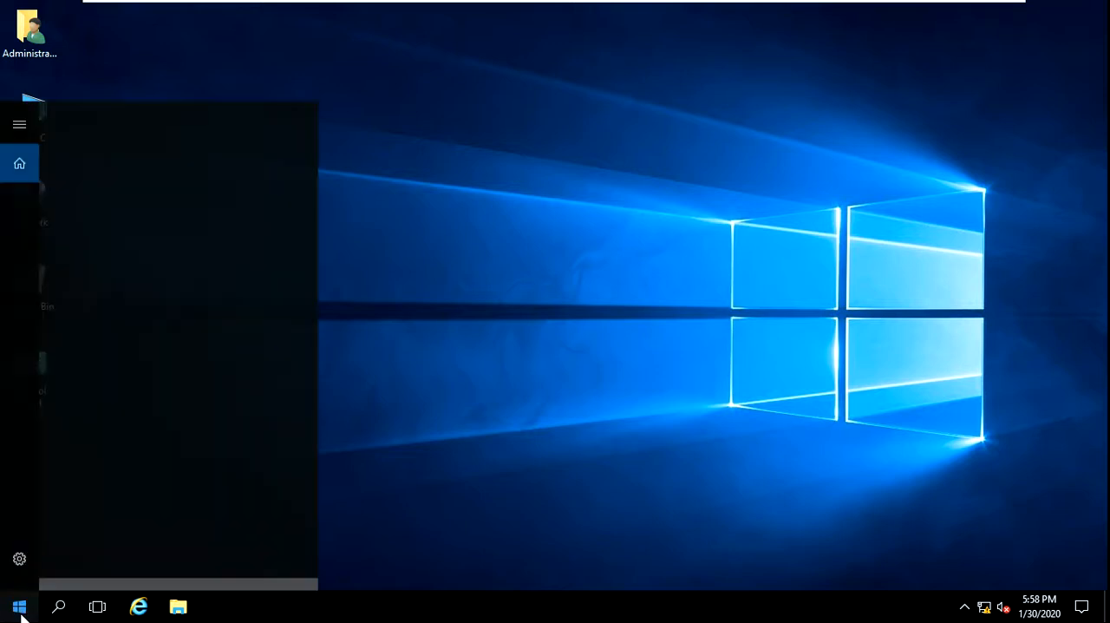
{"action": "left_click", "coordinate": [19, 607]}
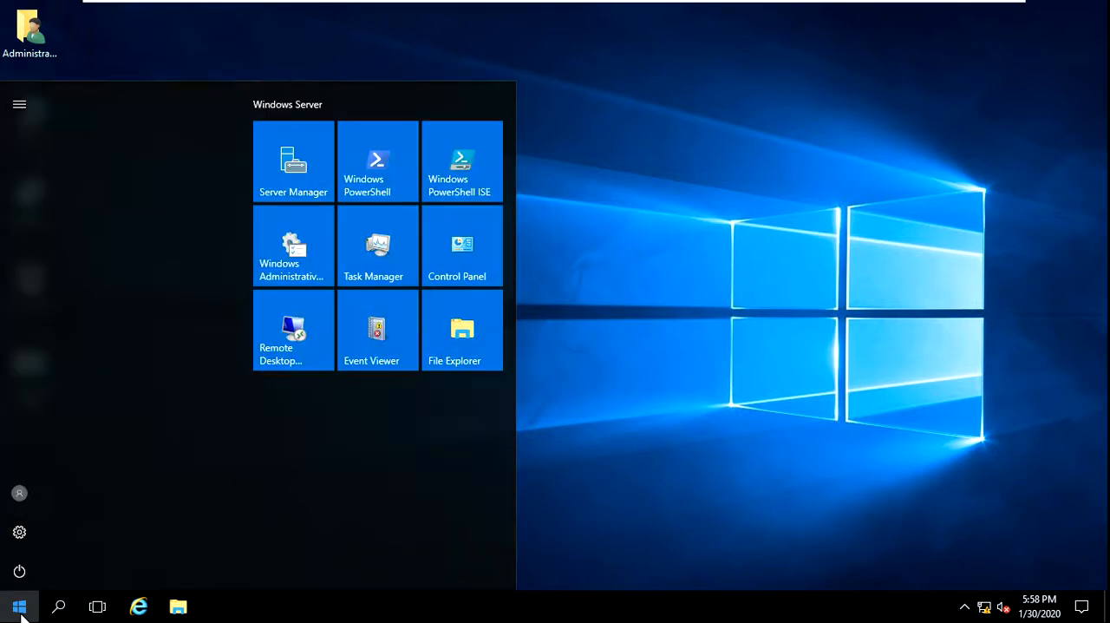
{"action": "left_click", "coordinate": [289, 163]}
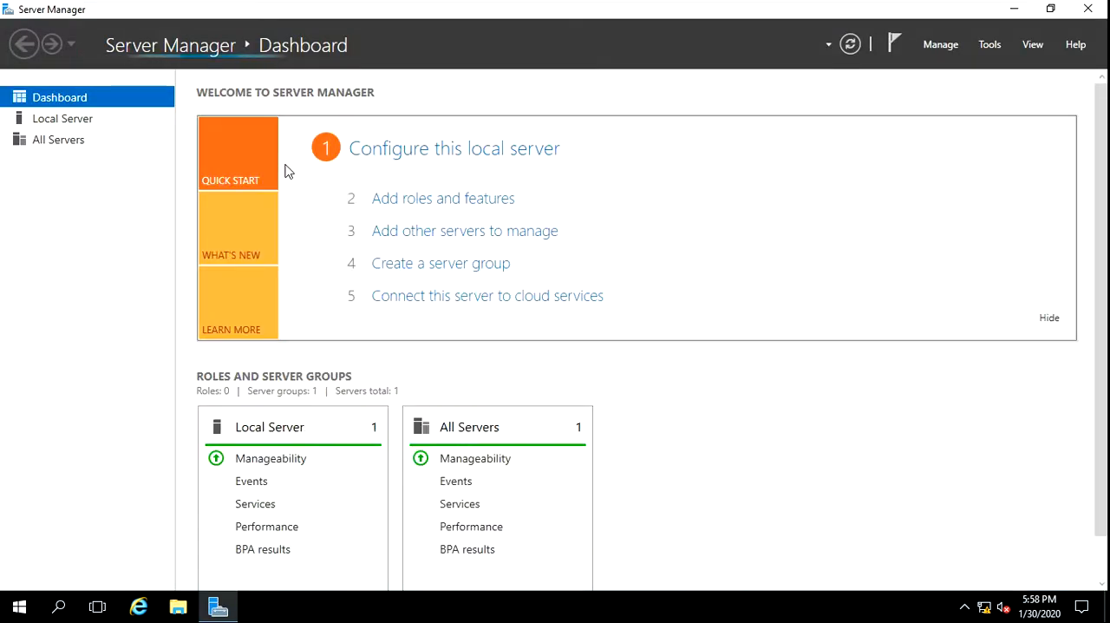
Start the Add Roles and Features wizard with role-based installation and use the server at 192.168.0.2 as the destination
{"action": "left_click", "coordinate": [411, 200]}
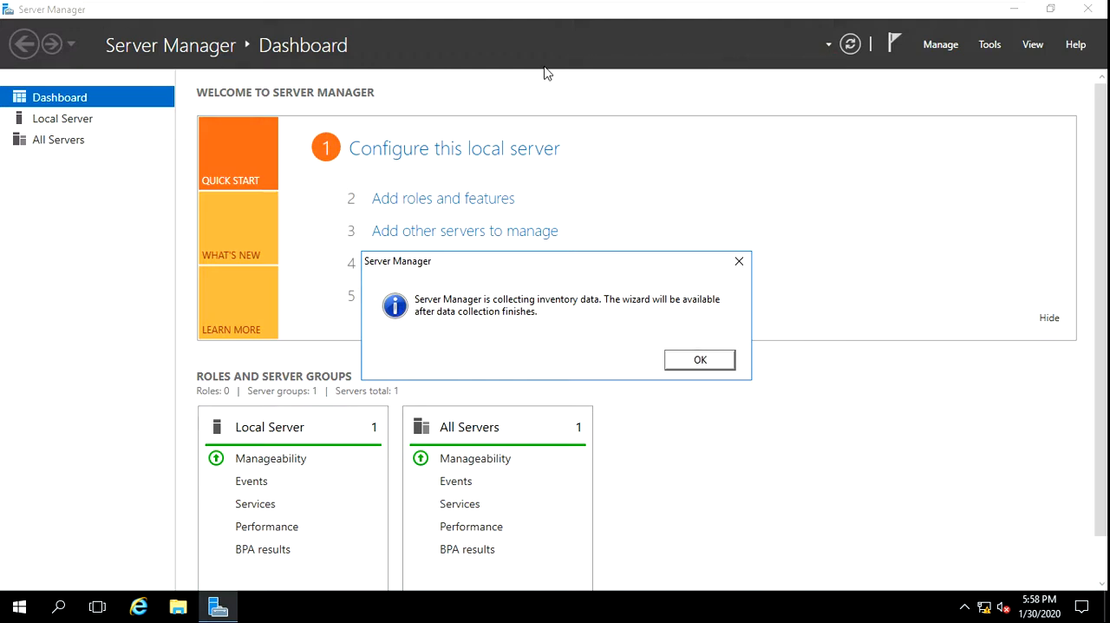
{"action": "left_click", "coordinate": [720, 361]}
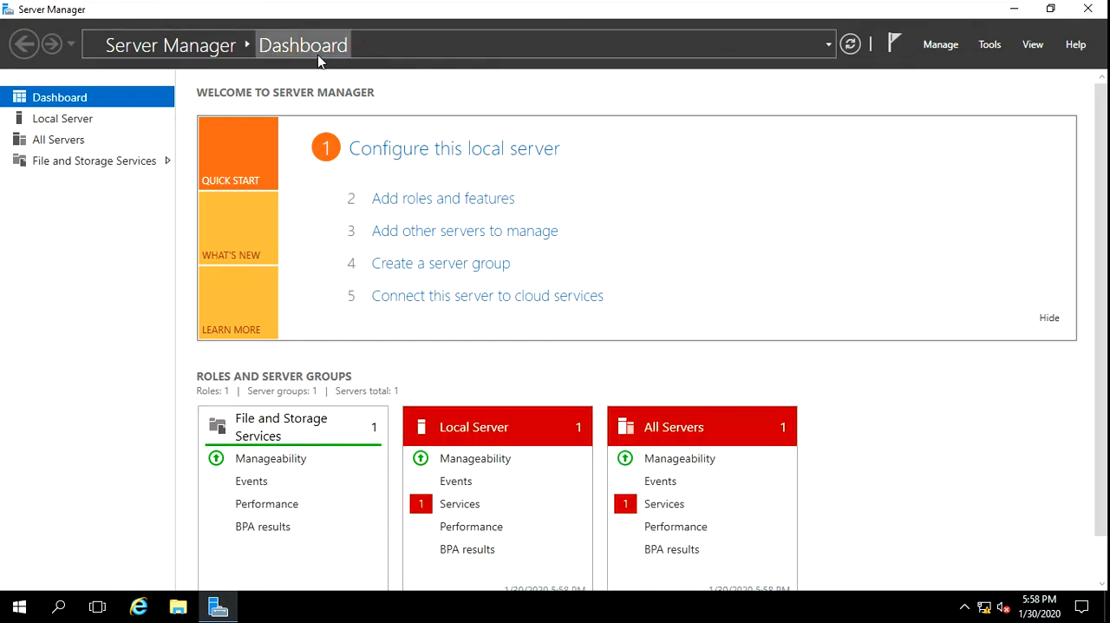
{"action": "left_click", "coordinate": [435, 206]}
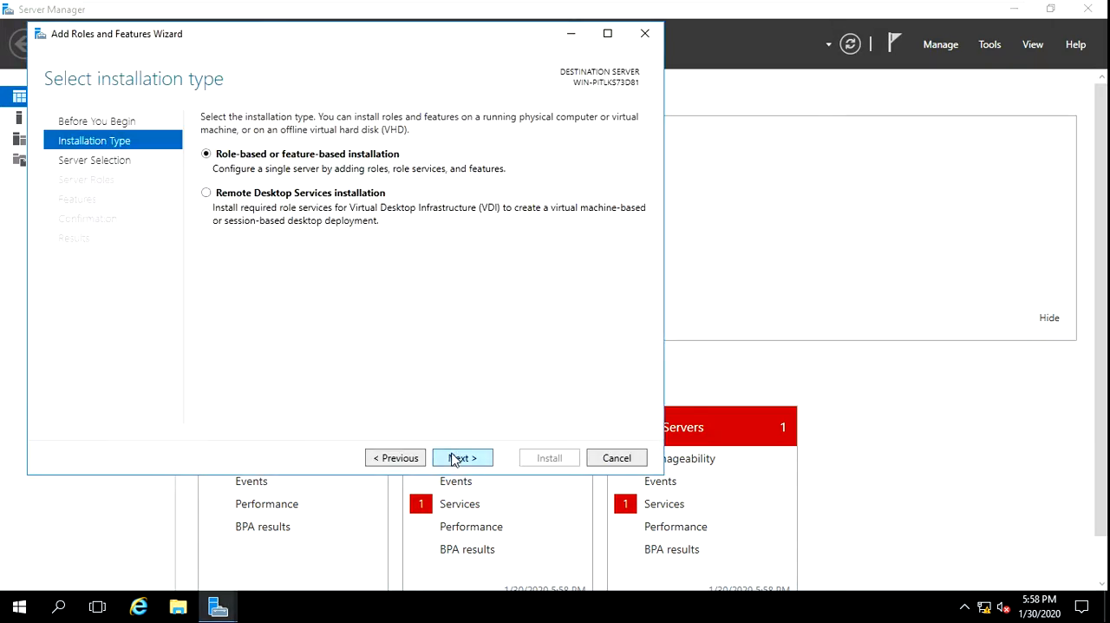
{"action": "left_click", "coordinate": [460, 457]}
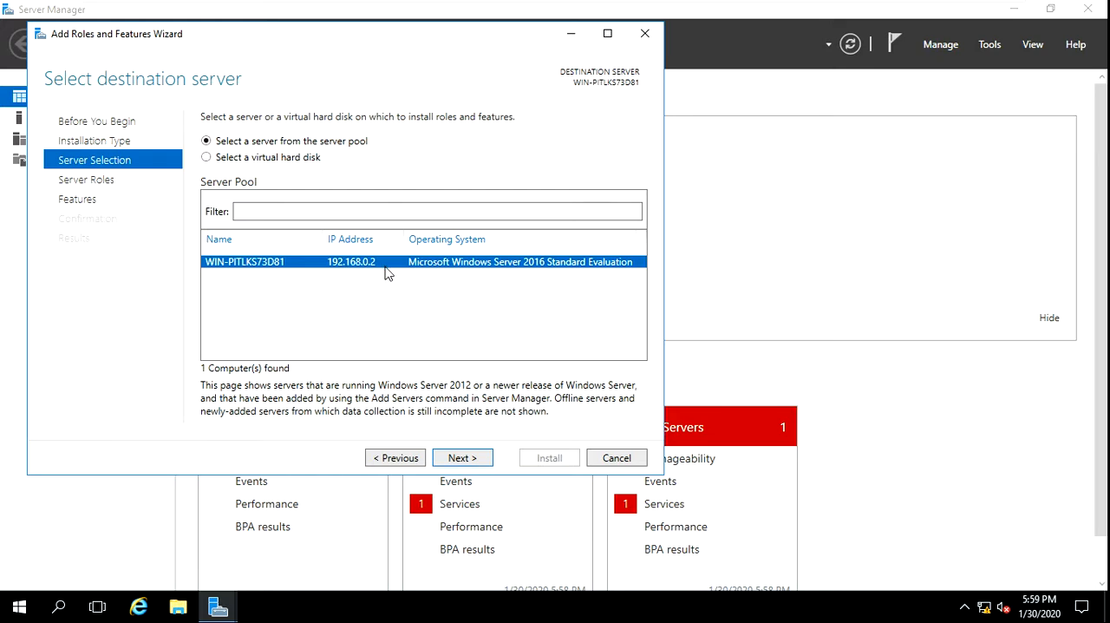
{"action": "left_click", "coordinate": [473, 469]}
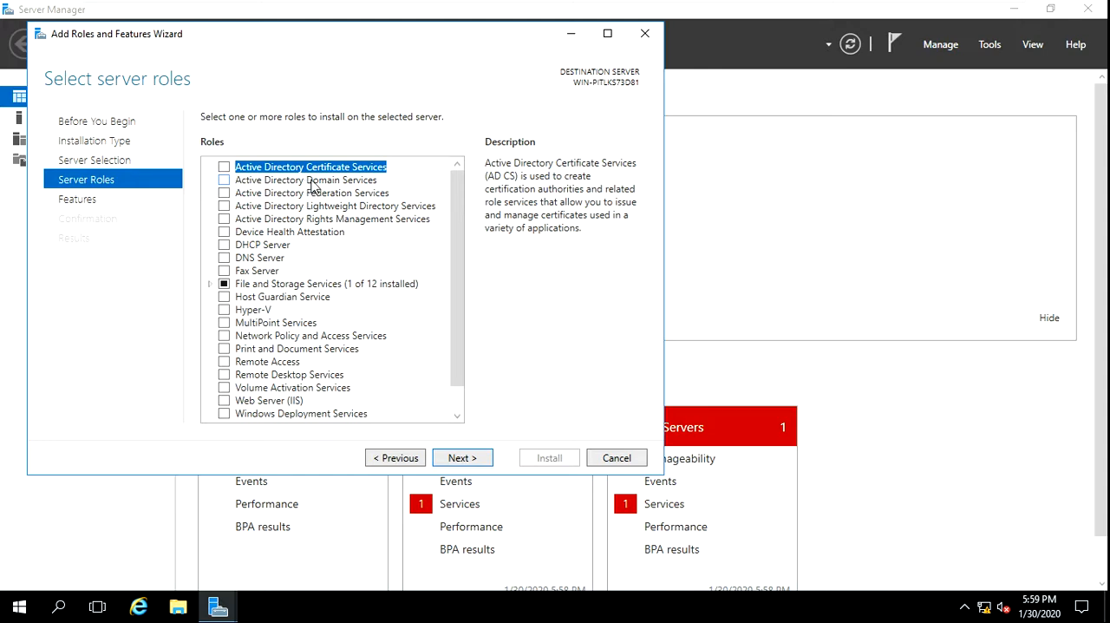
Select the Active Directory Domain Services and DNS Server roles, adding their required features and management tools
{"action": "left_click", "coordinate": [222, 181]}
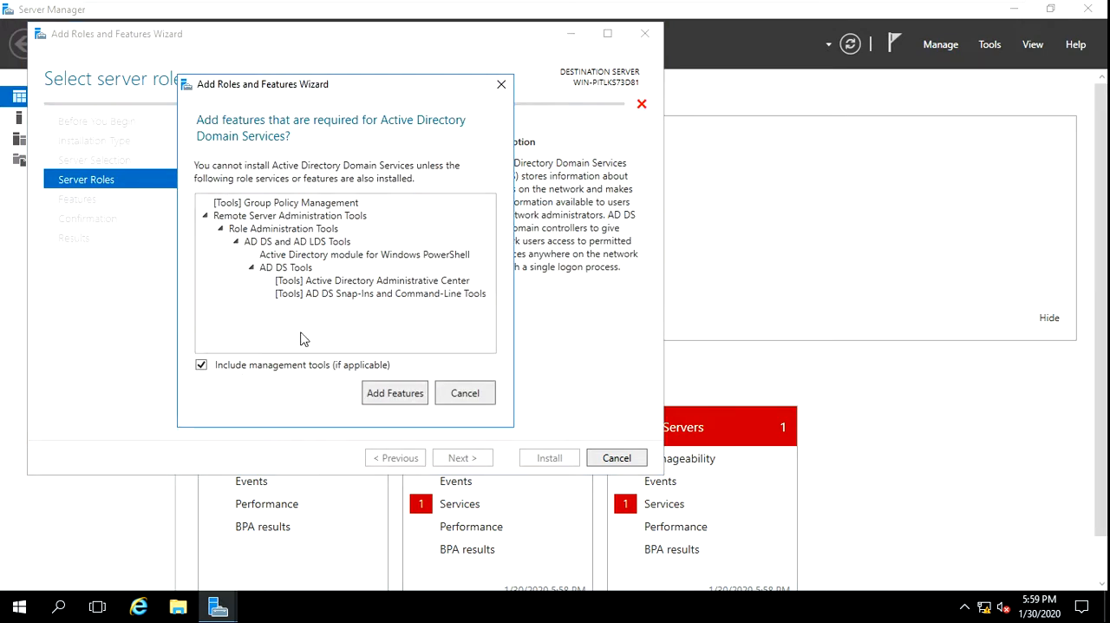
{"action": "left_click", "coordinate": [415, 399]}
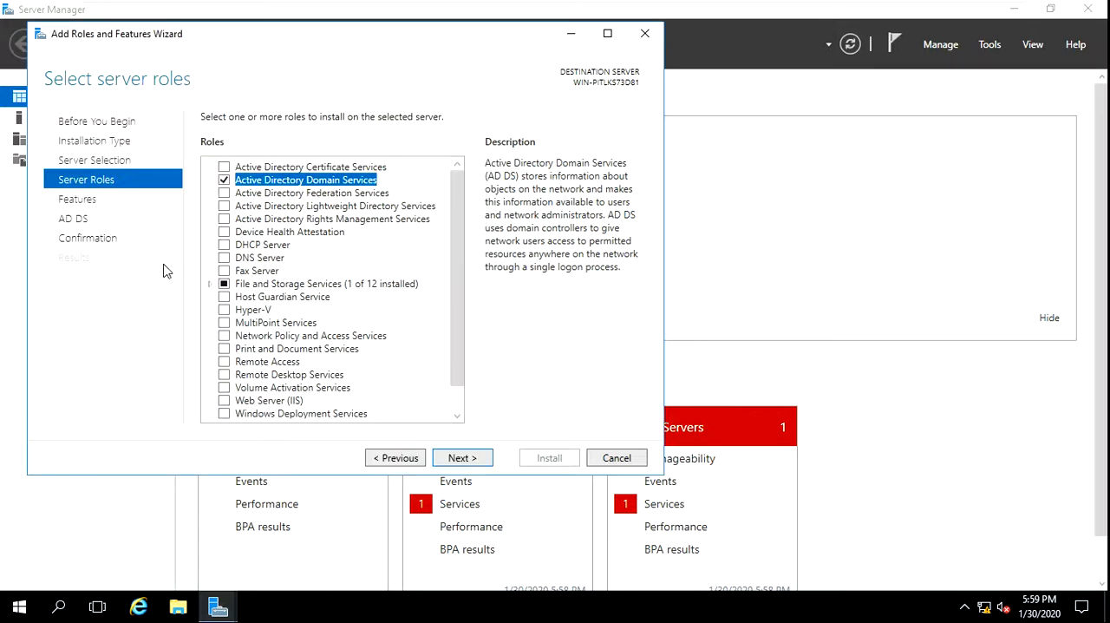
{"action": "left_click", "coordinate": [225, 259]}
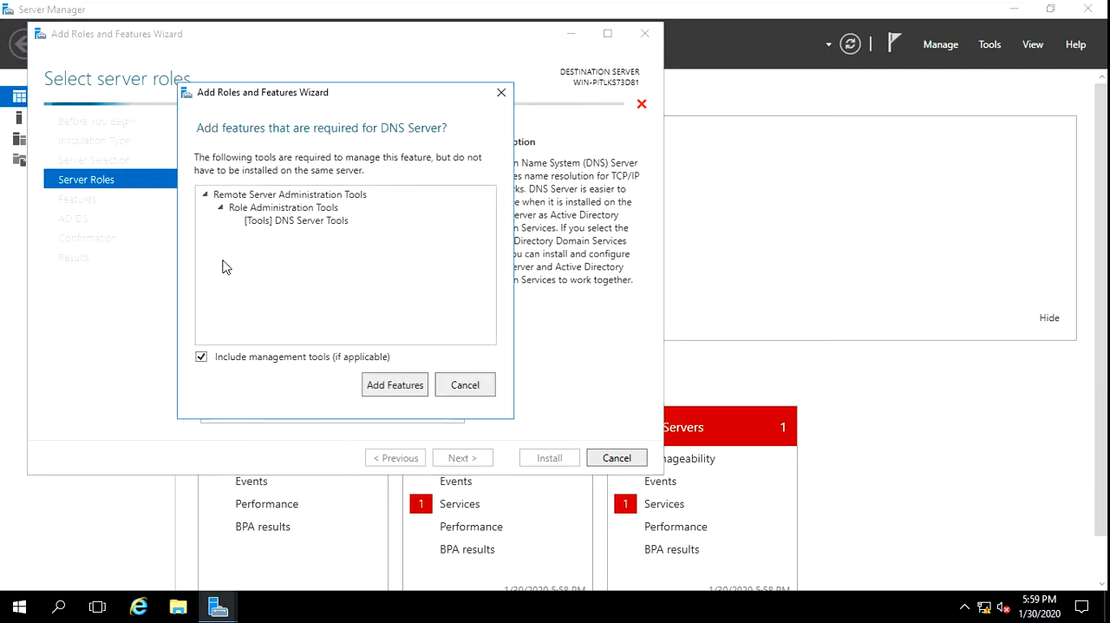
{"action": "left_click", "coordinate": [396, 389]}
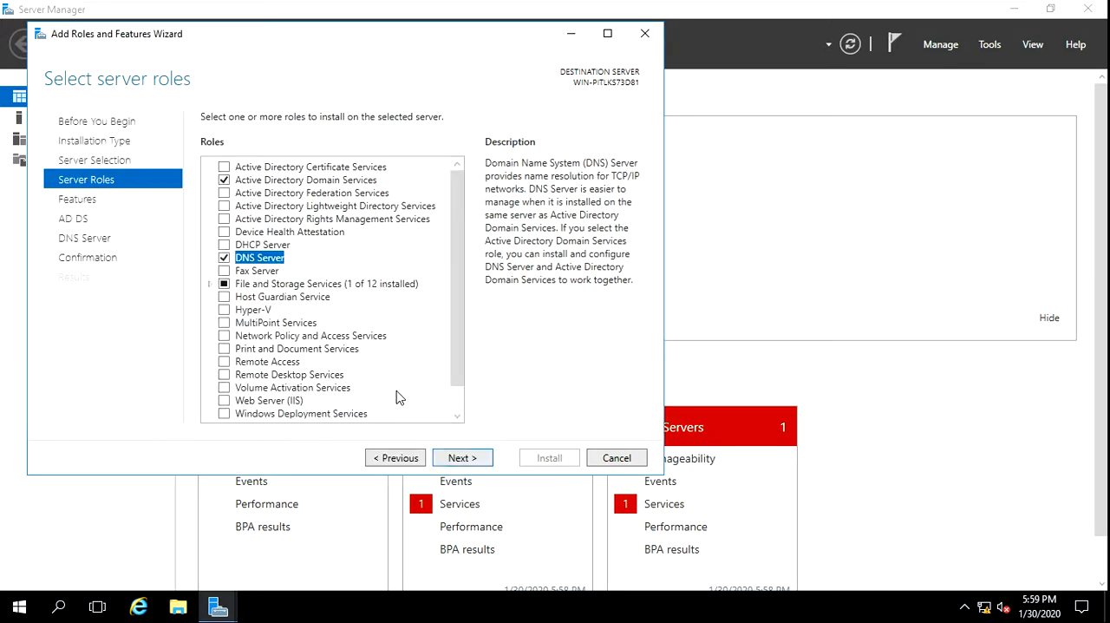
Keep the default features, allow the destination server to restart automatically if required, and install the selected roles
{"action": "left_click", "coordinate": [468, 466]}
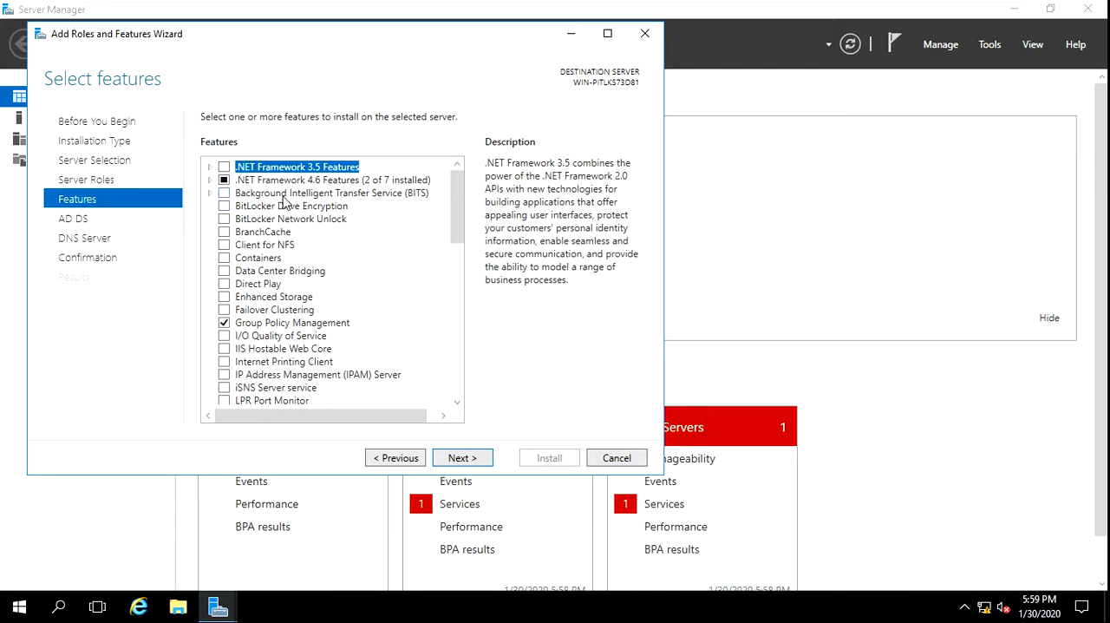
{"action": "left_click", "coordinate": [475, 464]}
{"action": "left_click", "coordinate": [475, 464]}
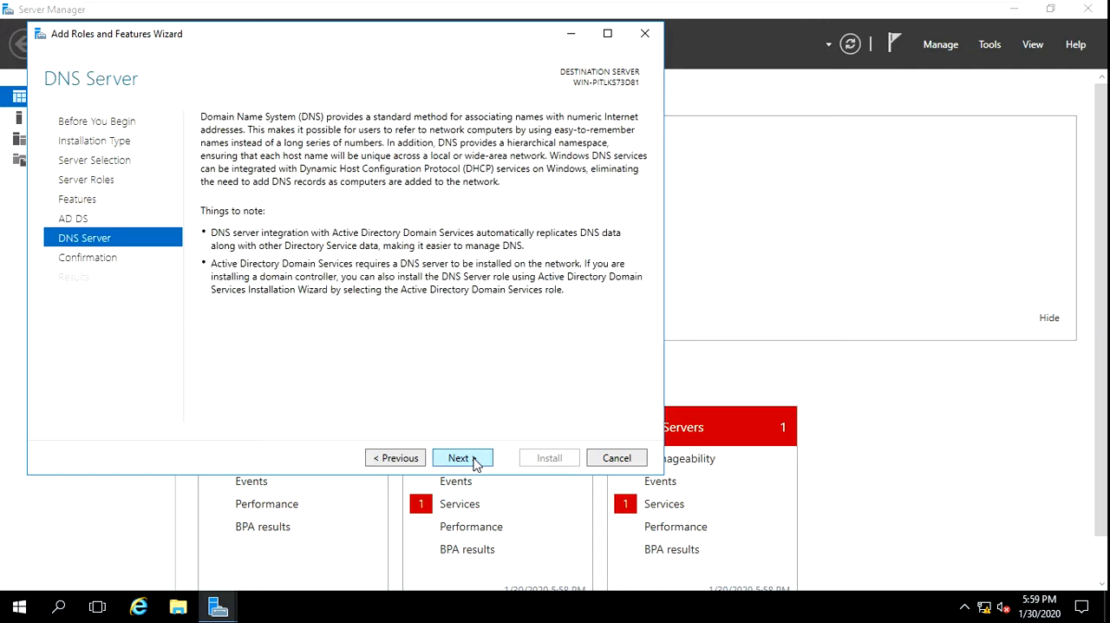
{"action": "left_click", "coordinate": [474, 463]}
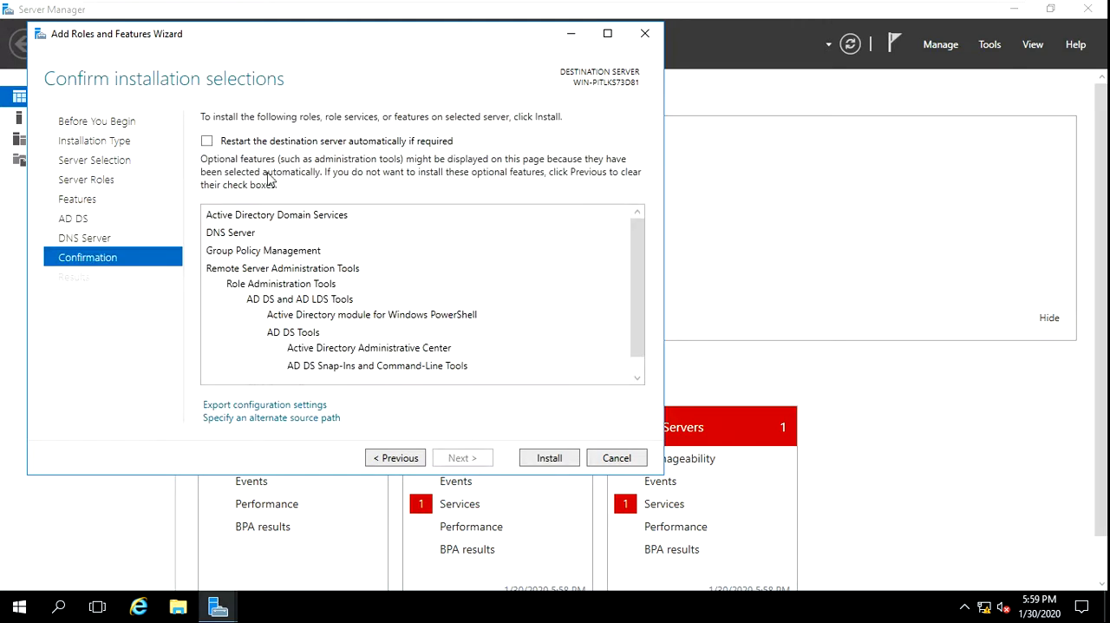
{"action": "left_click", "coordinate": [207, 141]}
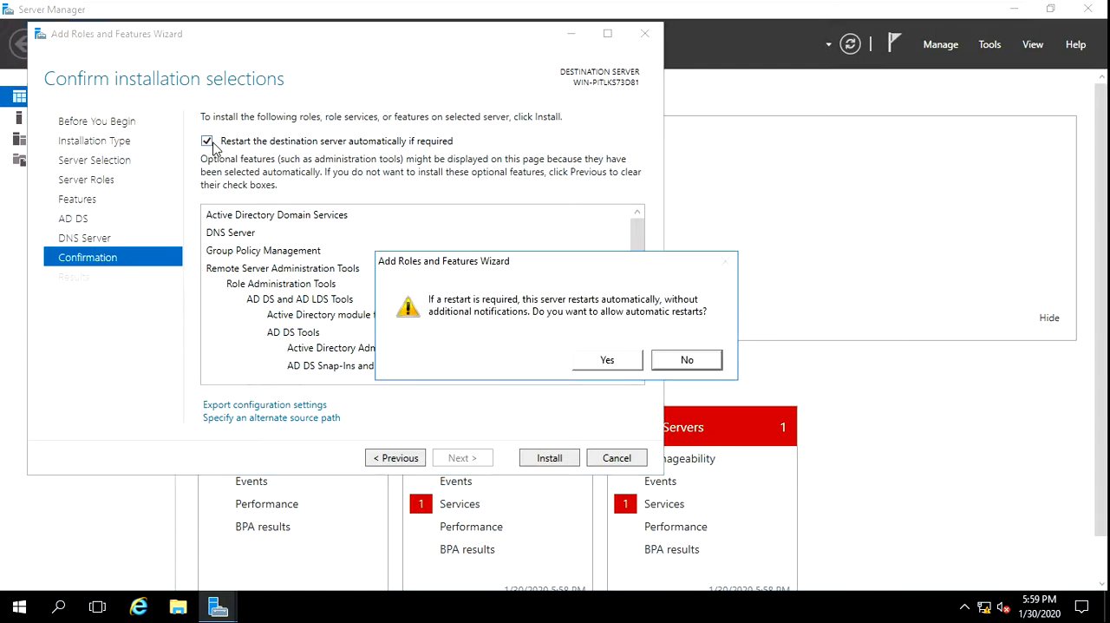
{"action": "left_click", "coordinate": [604, 363]}
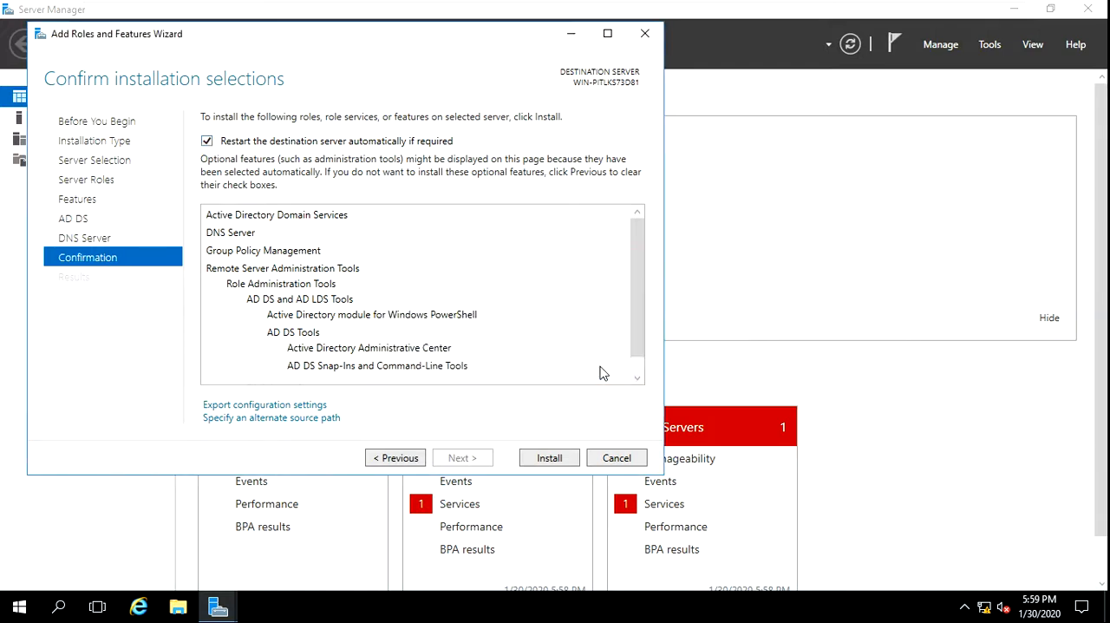
{"action": "left_click", "coordinate": [549, 458]}
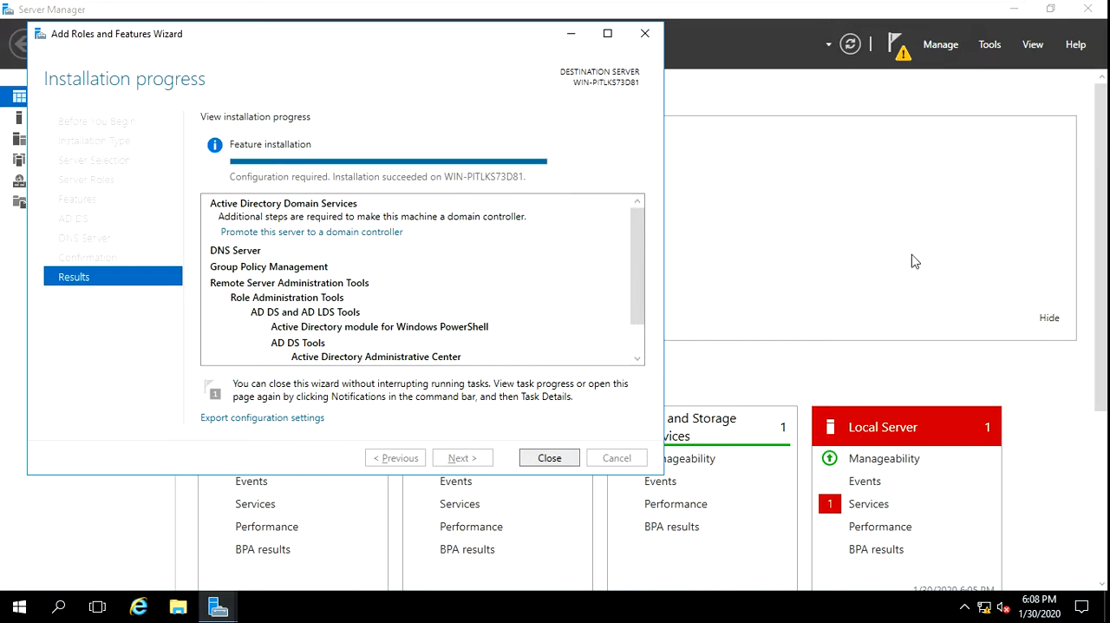
{"action": "left_click", "coordinate": [548, 460]}
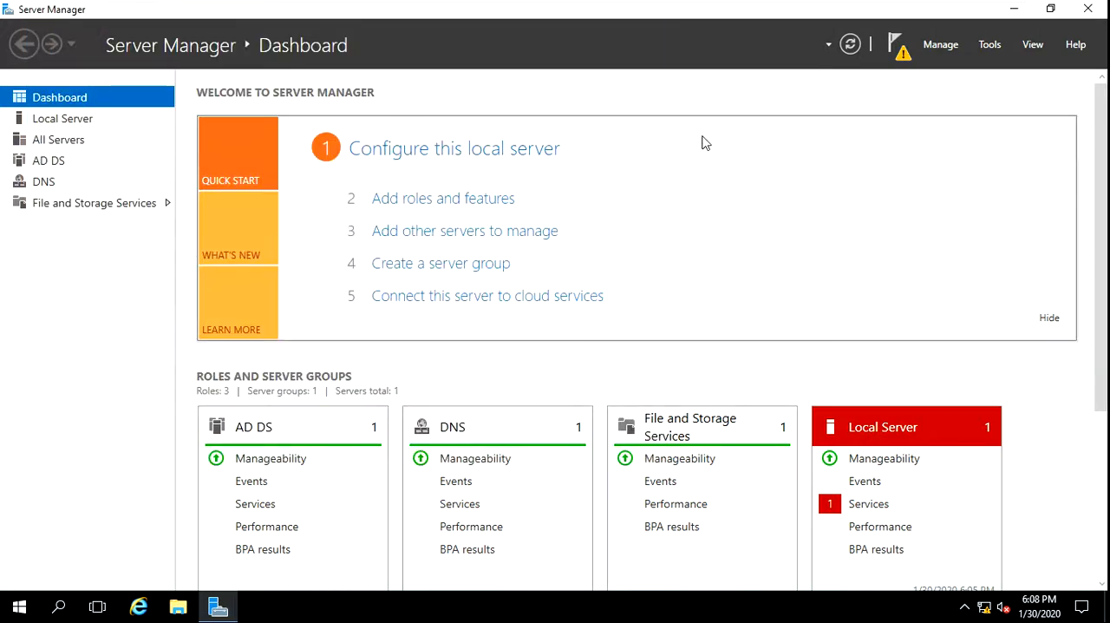
Start promoting this server to a domain controller and add a new forest with the root domain name prem.cap.org
{"action": "left_click", "coordinate": [897, 54]}
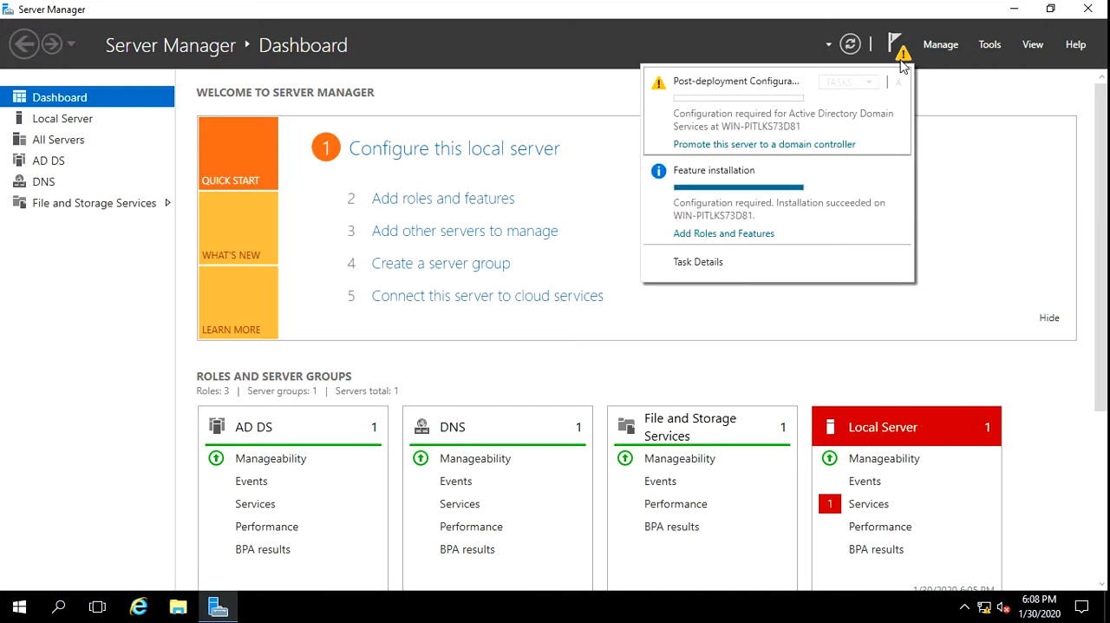
{"action": "left_click", "coordinate": [716, 145]}
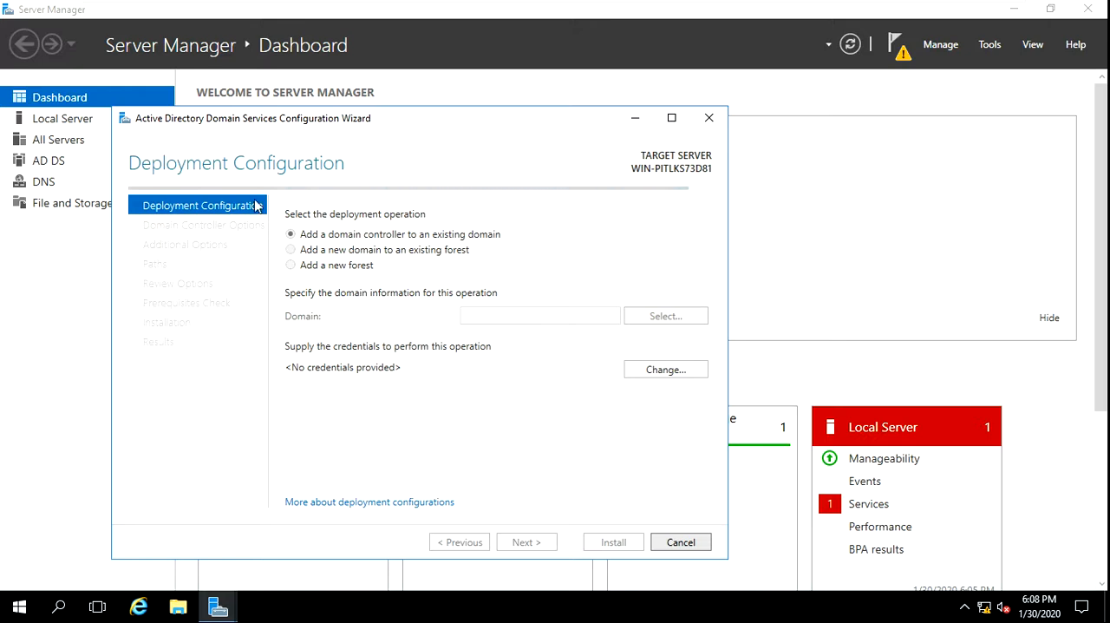
{"action": "left_click_drag", "start_coordinate": [331, 119], "coordinate": [350, 2]}
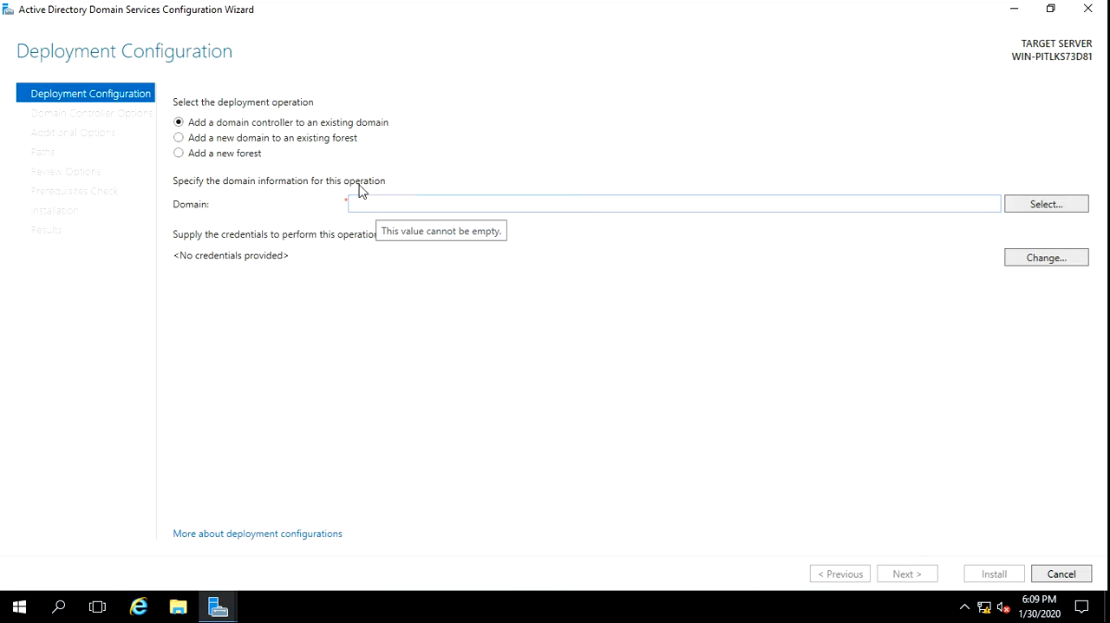
{"action": "left_click", "coordinate": [217, 157]}
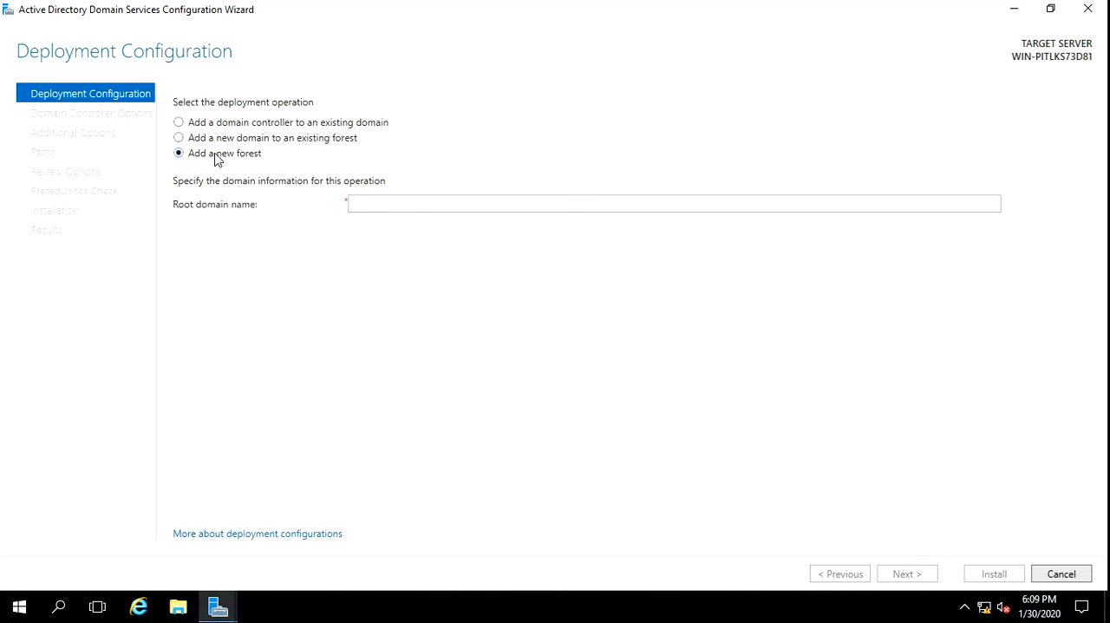
{"action": "left_click", "coordinate": [386, 204]}
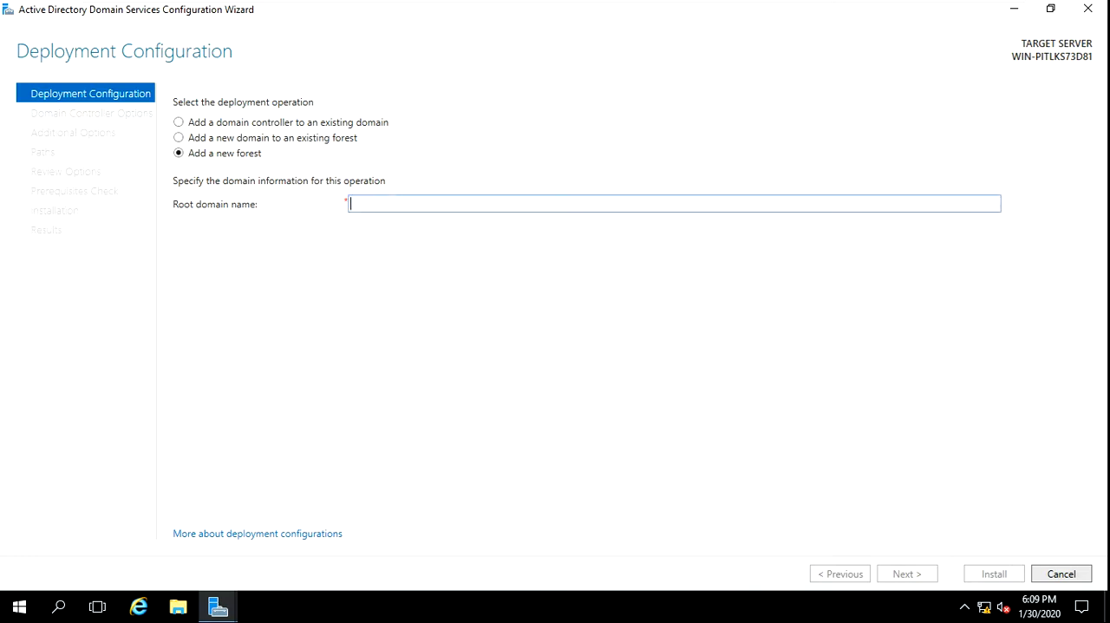
{"action": "type", "text": "prem"}
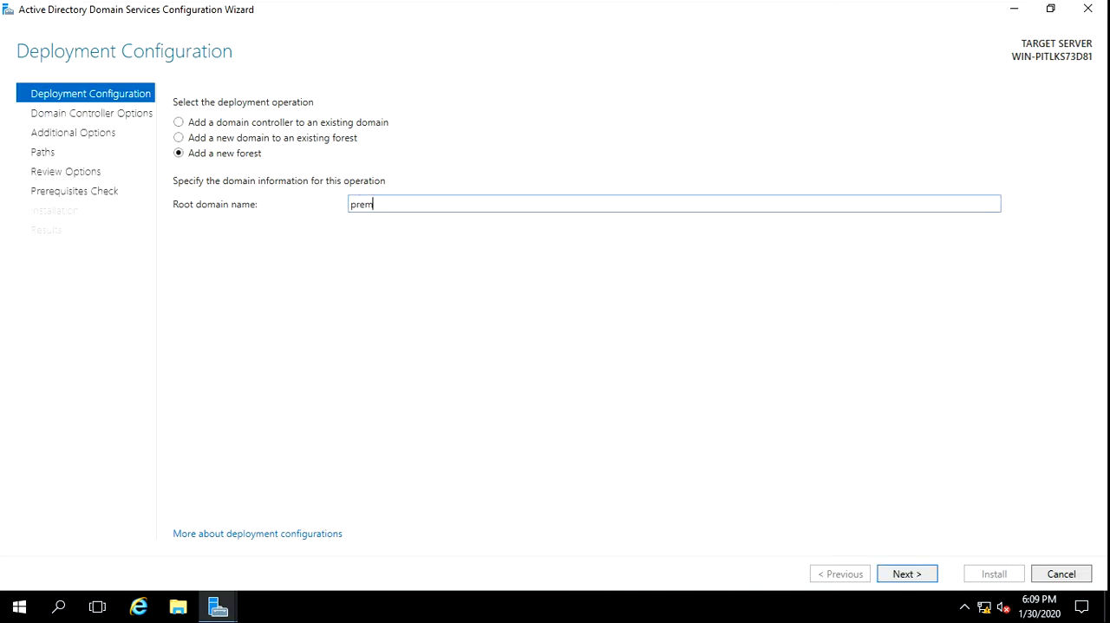
{"action": "type", "text": ".cap"}
{"action": "type", "text": ".c"}
{"action": "type", "text": "rg"}
{"action": "left_click", "coordinate": [900, 576]}
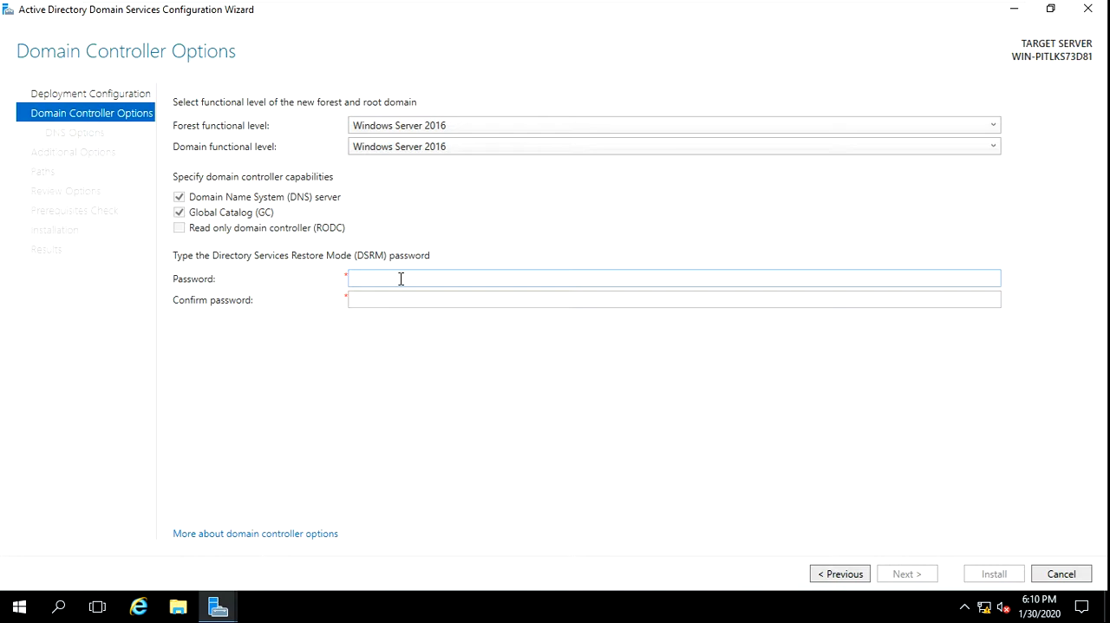
Enter and confirm the Directory Services Restore Mode password, keeping the Windows Server 2016 functional levels and the default domain controller capabilities
{"action": "left_click", "coordinate": [401, 278]}
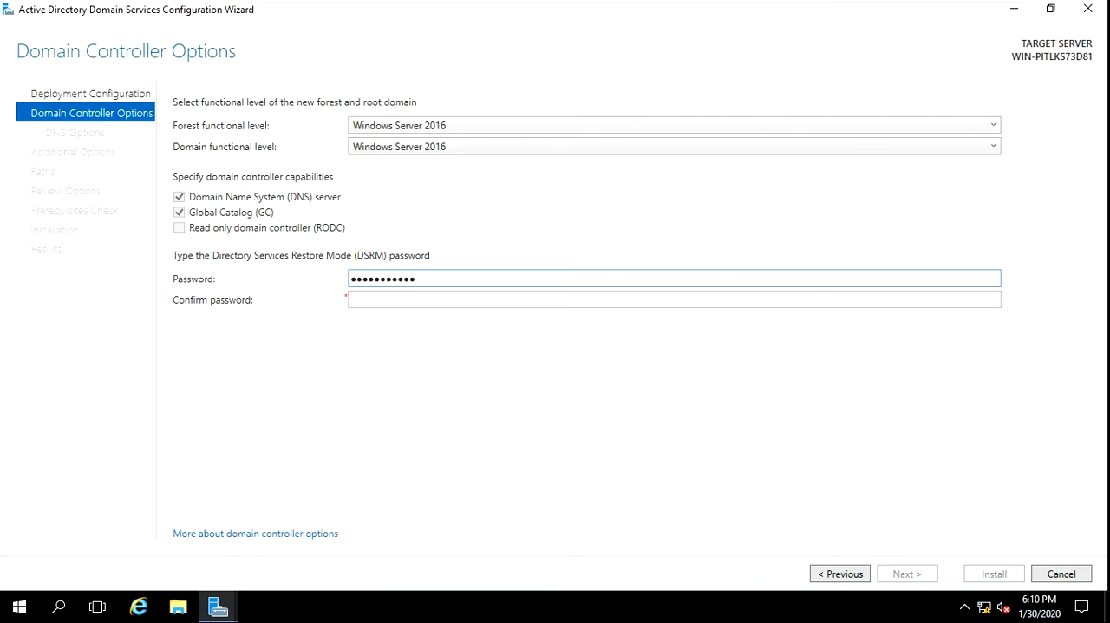
{"action": "key", "text": "Tab"}
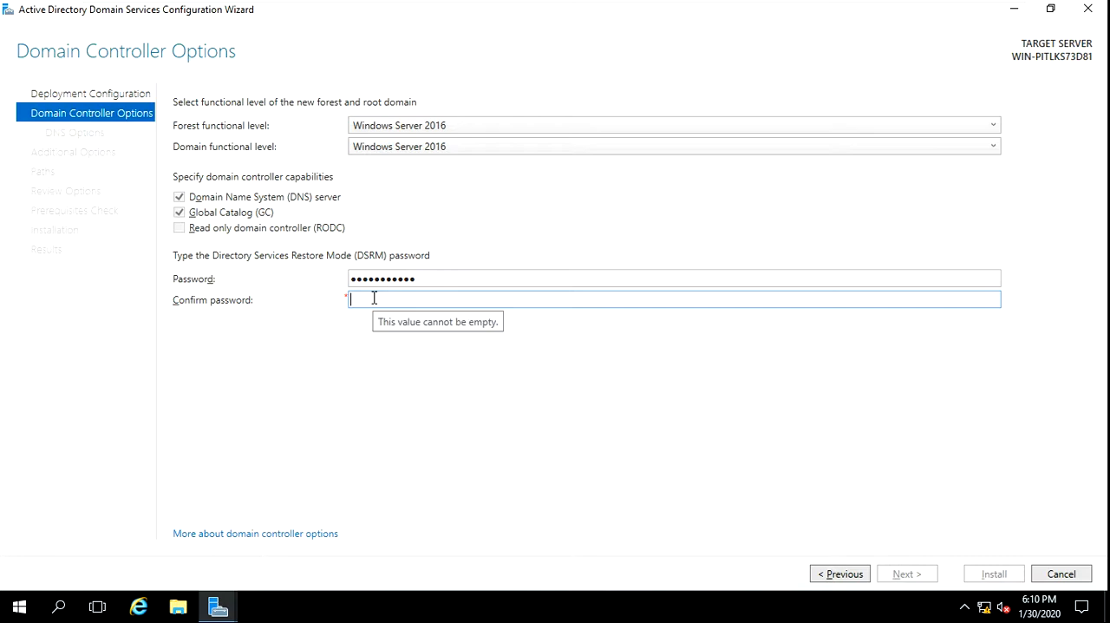
{"action": "type", "text": "••"}
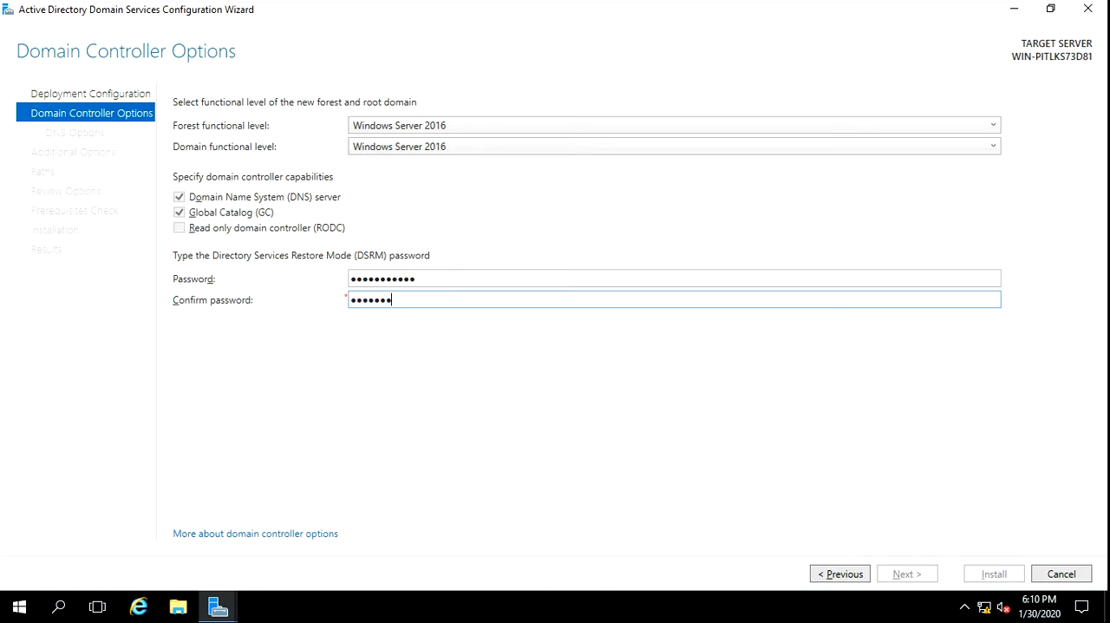
{"action": "type", "text": "•••••••••"}
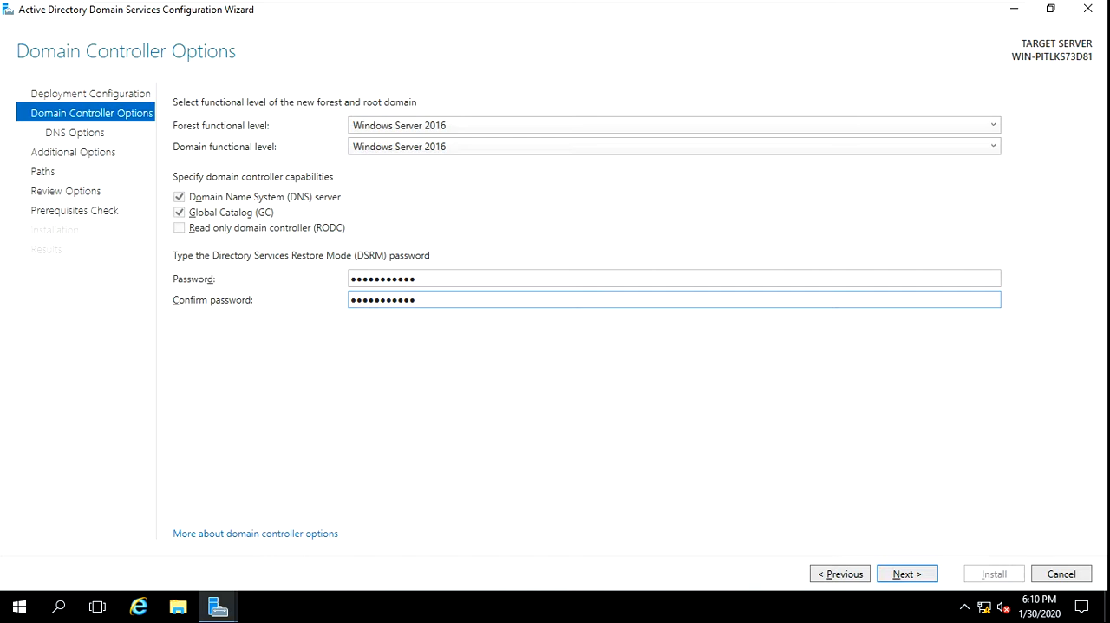
{"action": "left_click", "coordinate": [930, 581]}
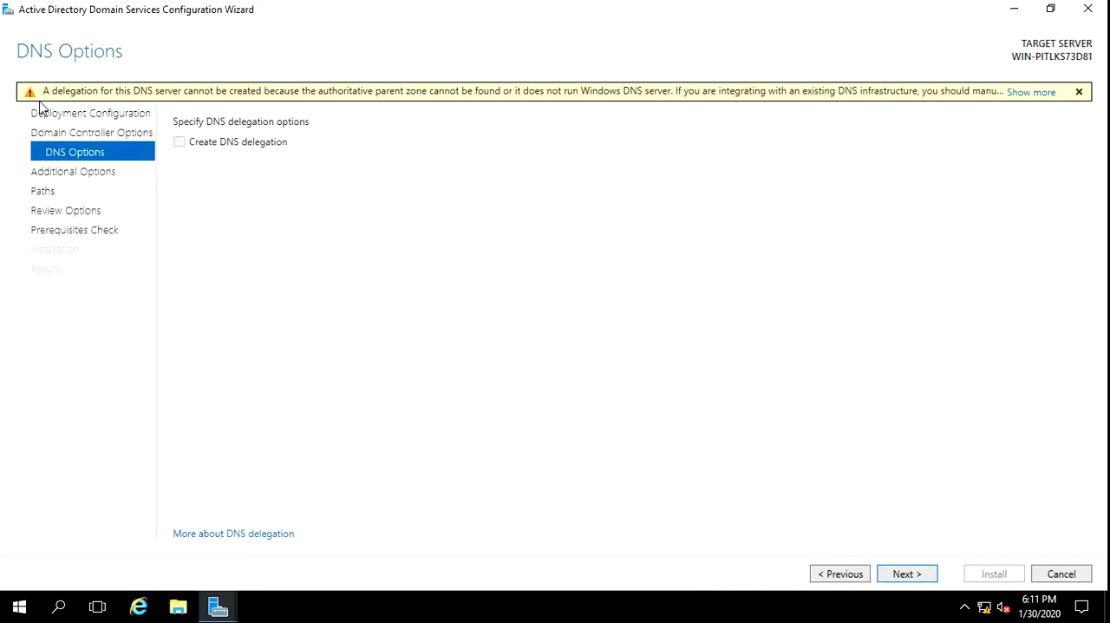
Accept the default DNS options, NetBIOS name PREM and folder paths, and install the domain controller after the prerequisites check, letting the server restart
{"action": "left_click", "coordinate": [918, 575]}
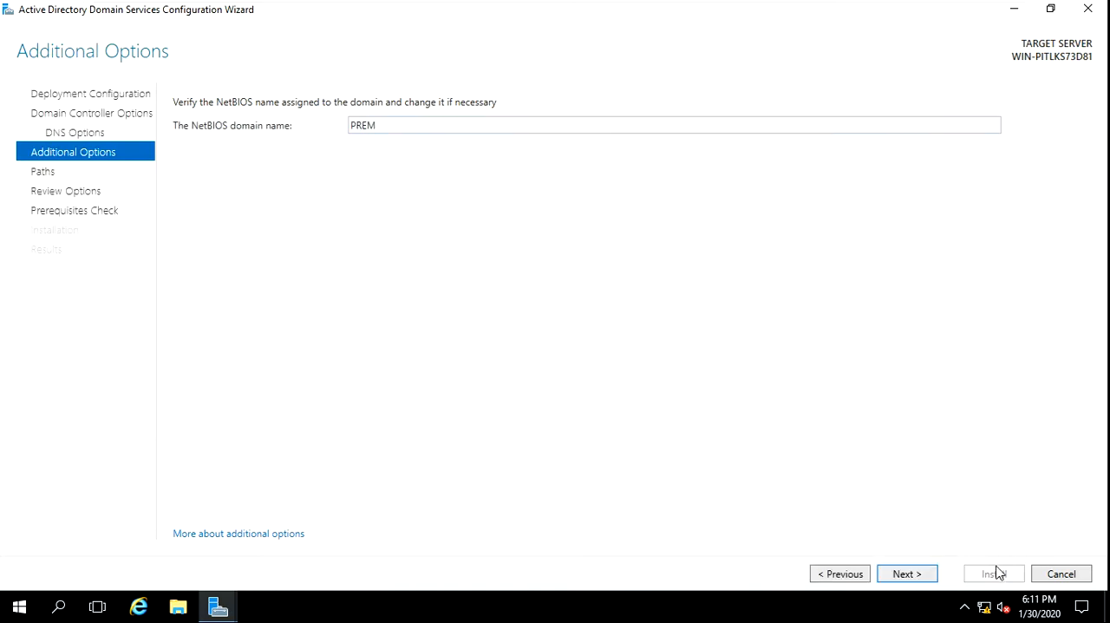
{"action": "left_click", "coordinate": [885, 578]}
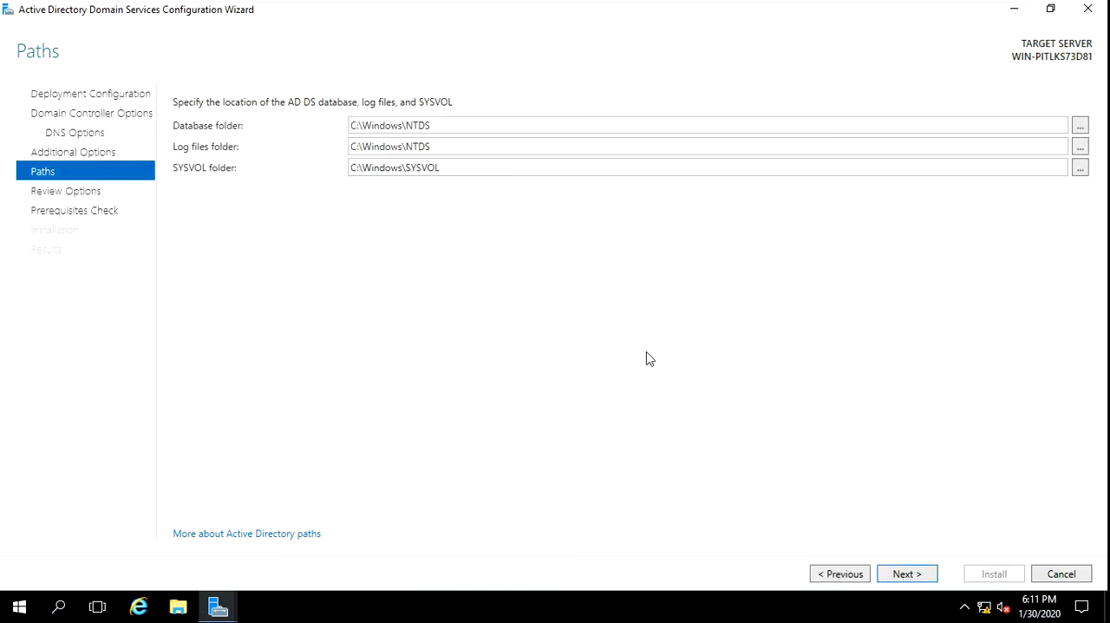
{"action": "left_click", "coordinate": [906, 574]}
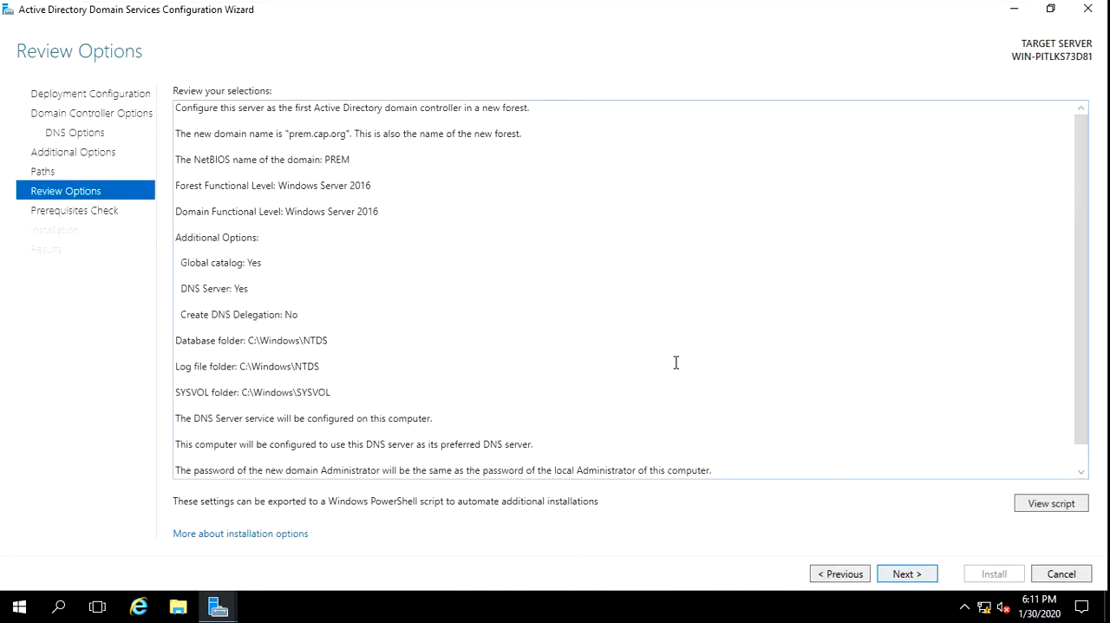
{"action": "left_click", "coordinate": [905, 576]}
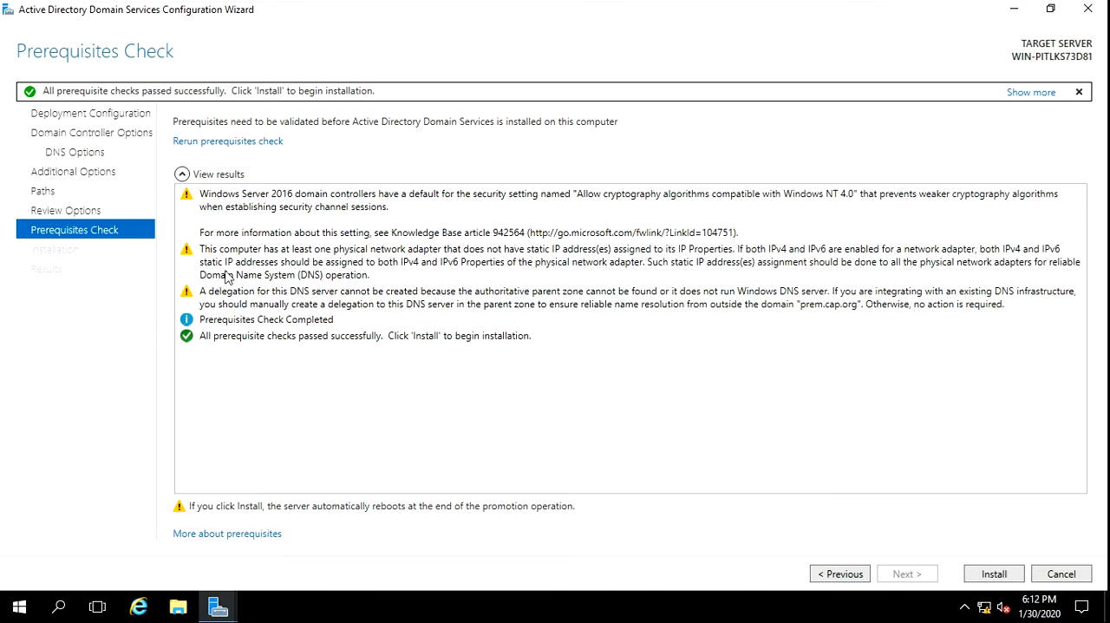
{"action": "left_click", "coordinate": [995, 573]}
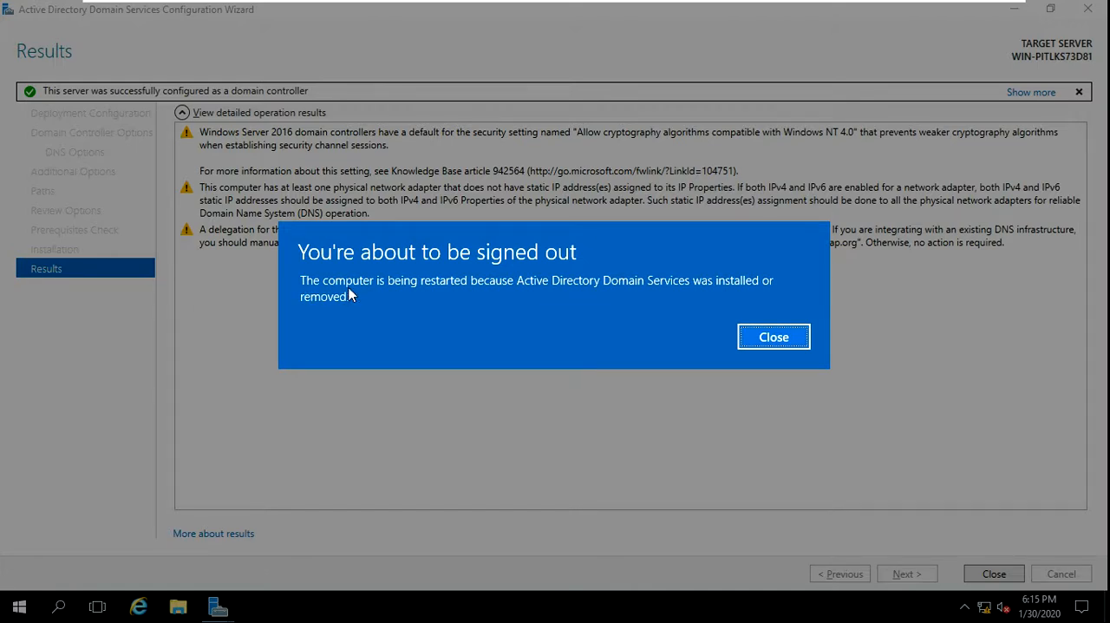
{"action": "left_click", "coordinate": [796, 347]}
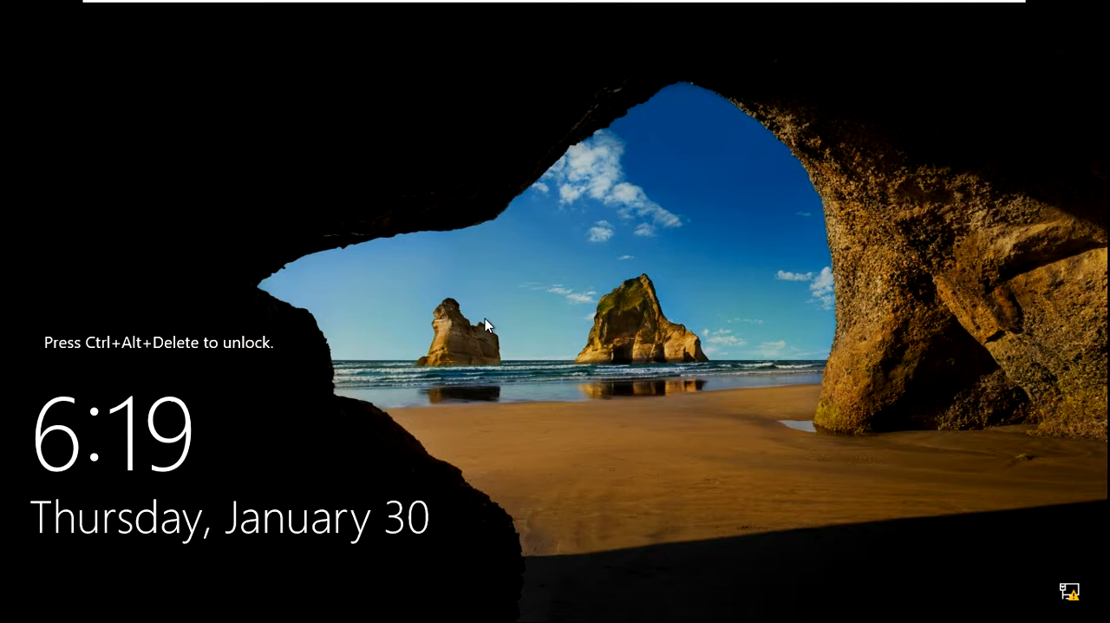
Unlock the restarted server and sign in to the PREM domain's Administrator account with the account password
{"action": "key", "text": "ctrl+alt+Delete"}
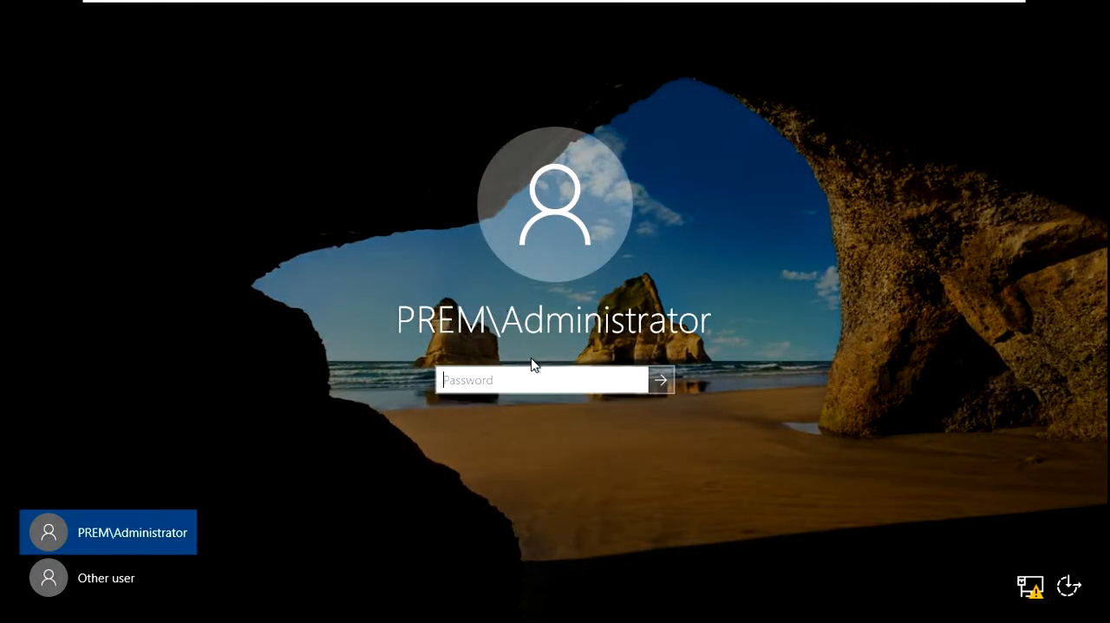
{"action": "type", "text": "•••••"}
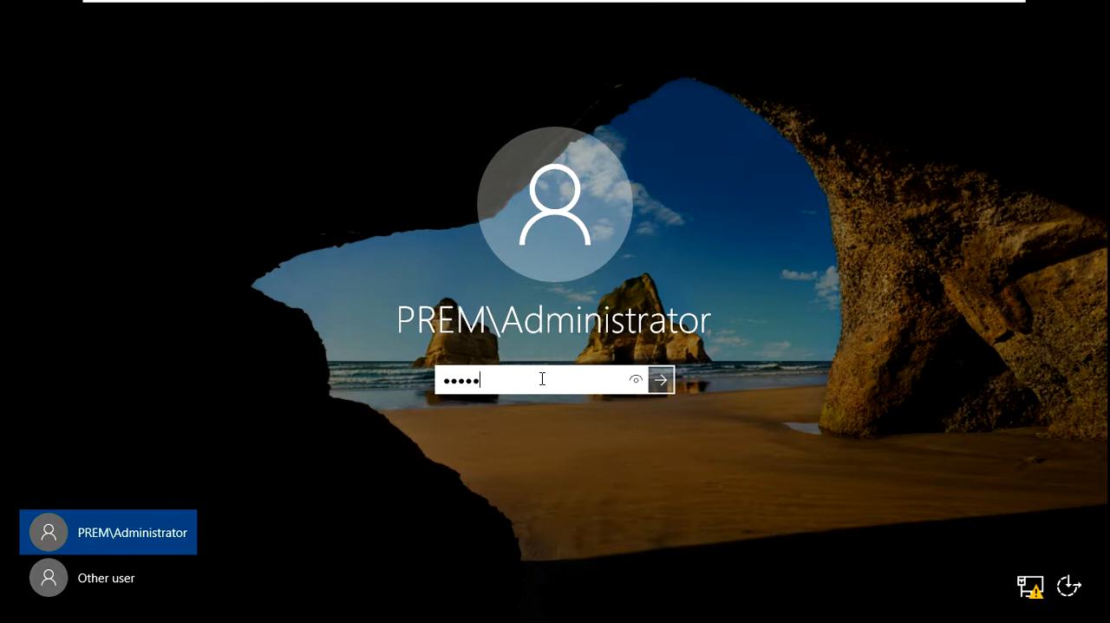
{"action": "type", "text": "•••••"}
{"action": "key", "text": "Return"}
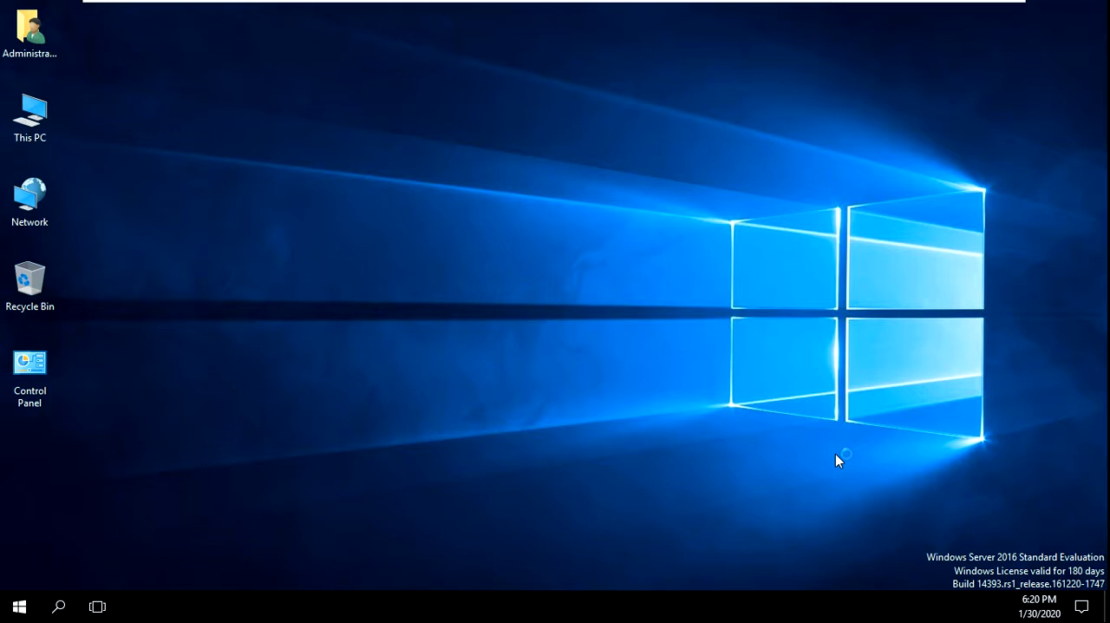
Check the roles and server groups on the Server Manager dashboard and look for pending notifications
{"action": "mouse_move", "coordinate": [743, 4]}
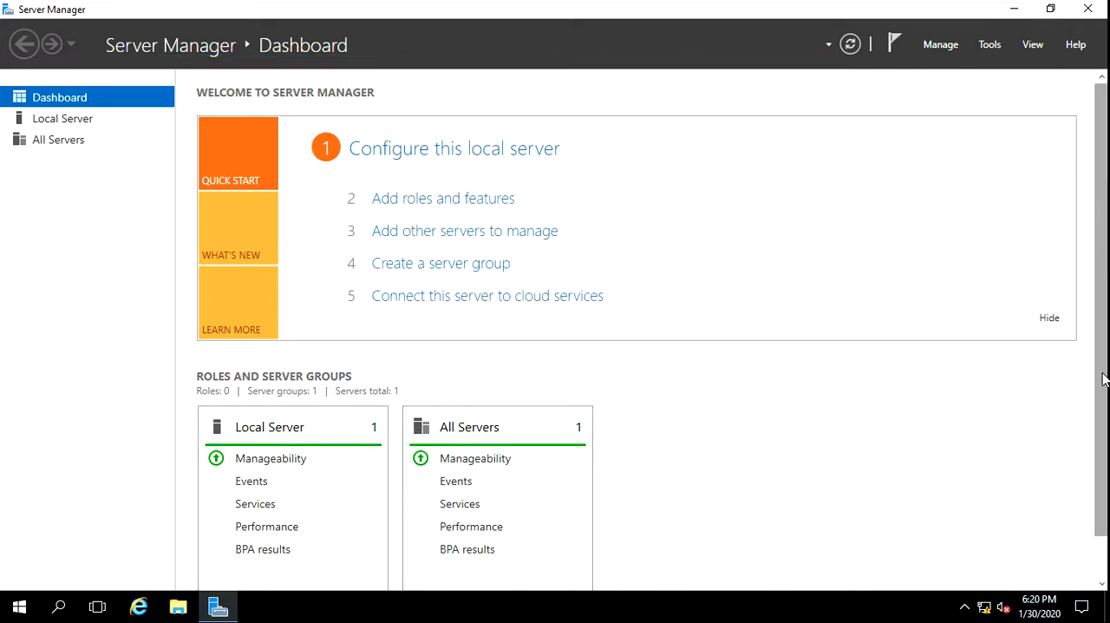
{"action": "scroll", "coordinate": [1103, 379], "scroll_direction": "down", "scroll_amount": 1}
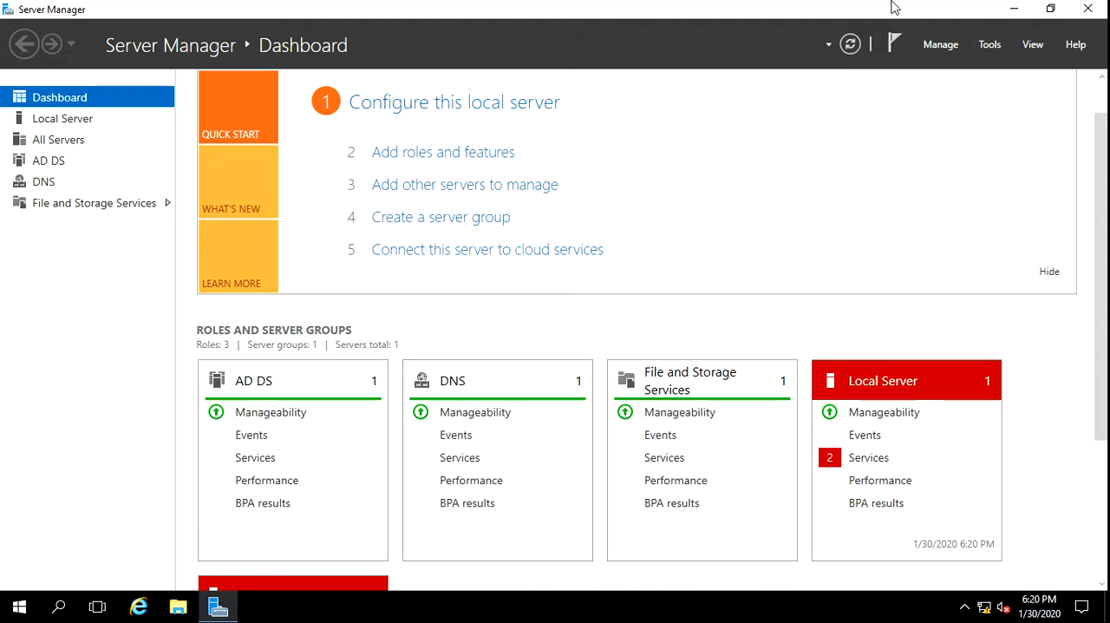
{"action": "left_click", "coordinate": [885, 45]}
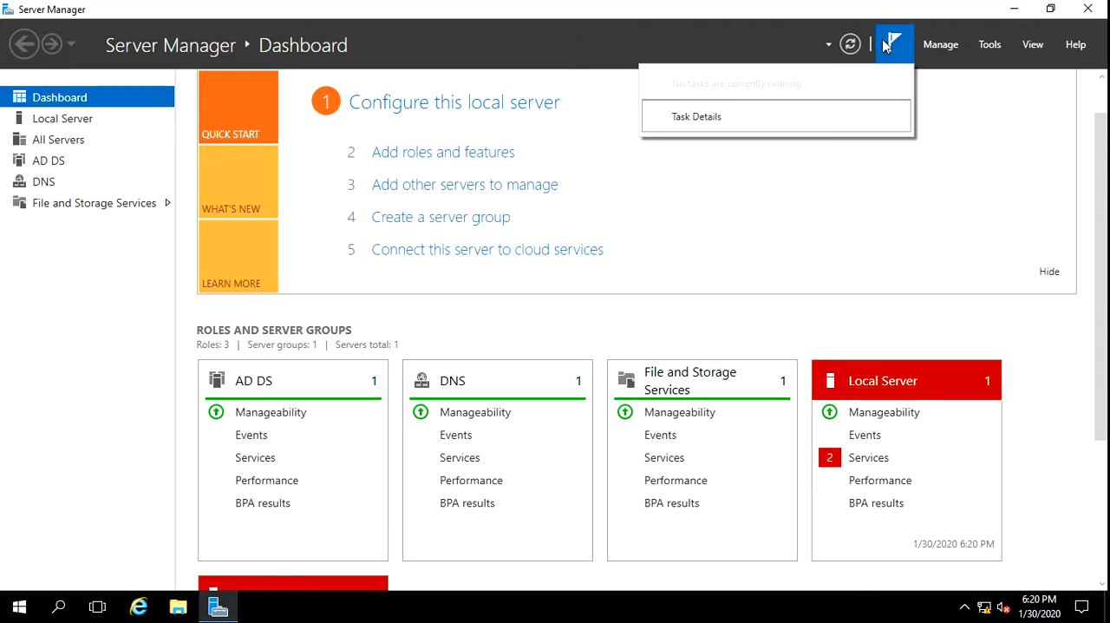
{"action": "left_click", "coordinate": [885, 45]}
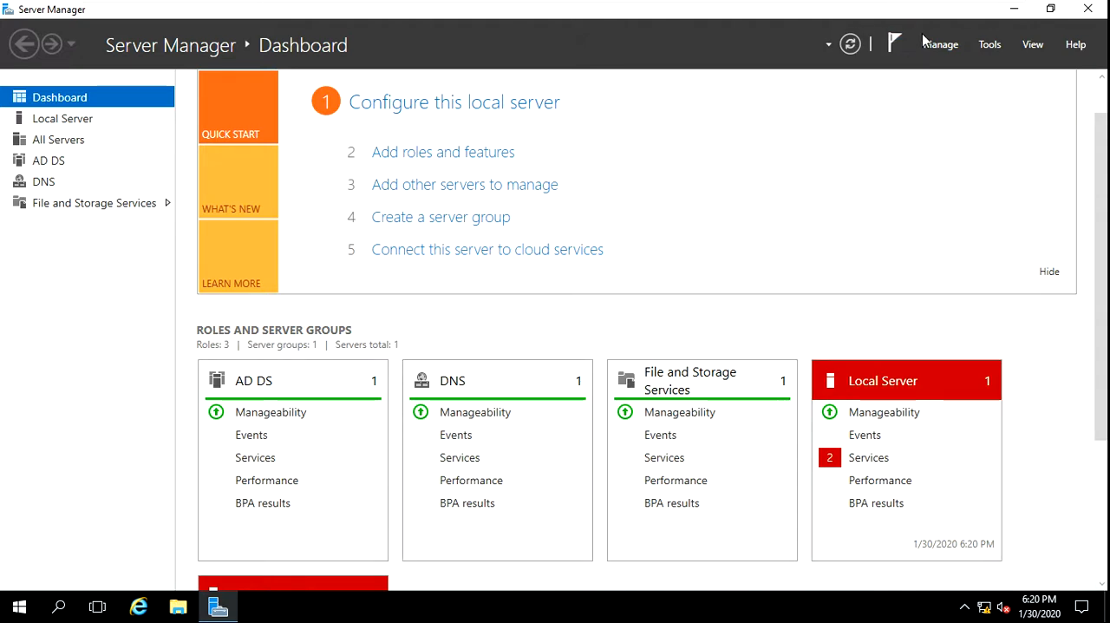
Minimize Server Manager and show the Active Directory tools among the Windows Administrative Tools
{"action": "left_click", "coordinate": [1012, 10]}
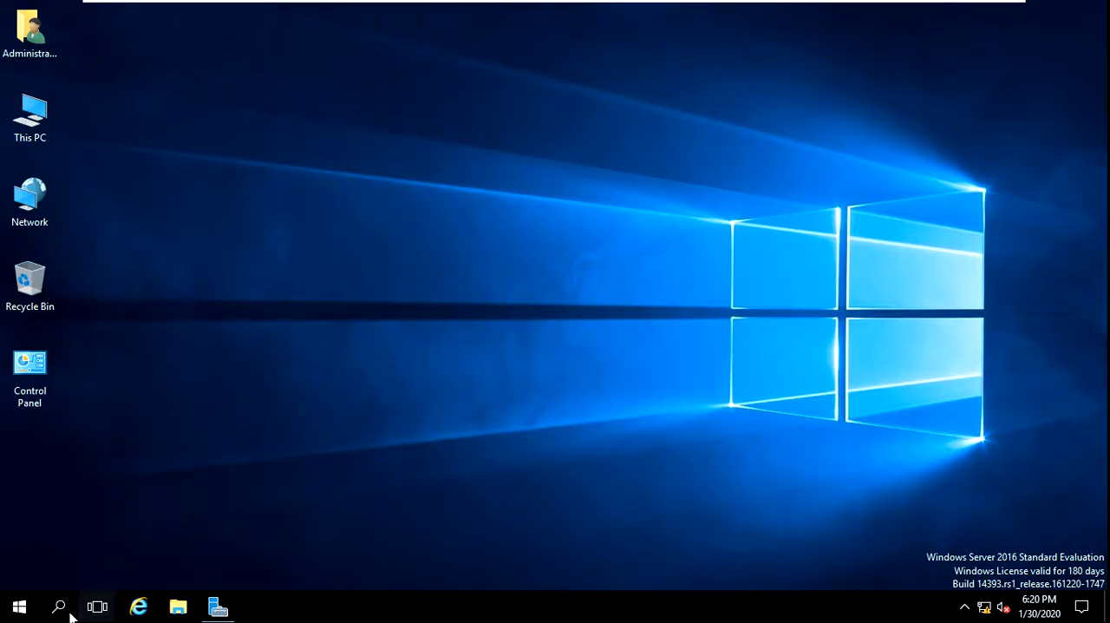
{"action": "left_click", "coordinate": [19, 607]}
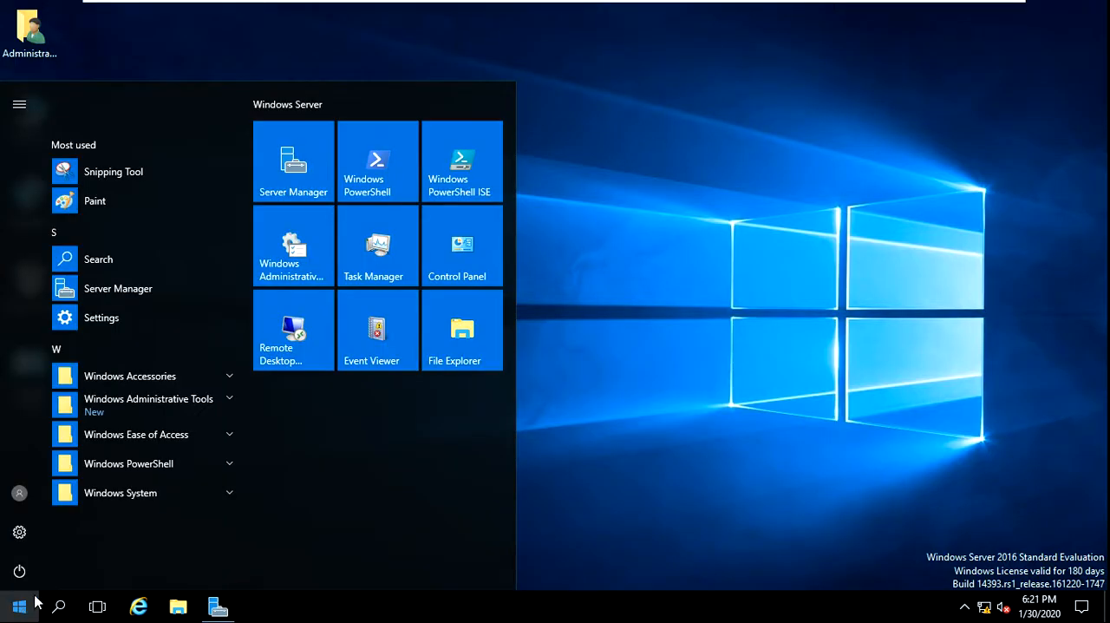
{"action": "left_click", "coordinate": [227, 400]}
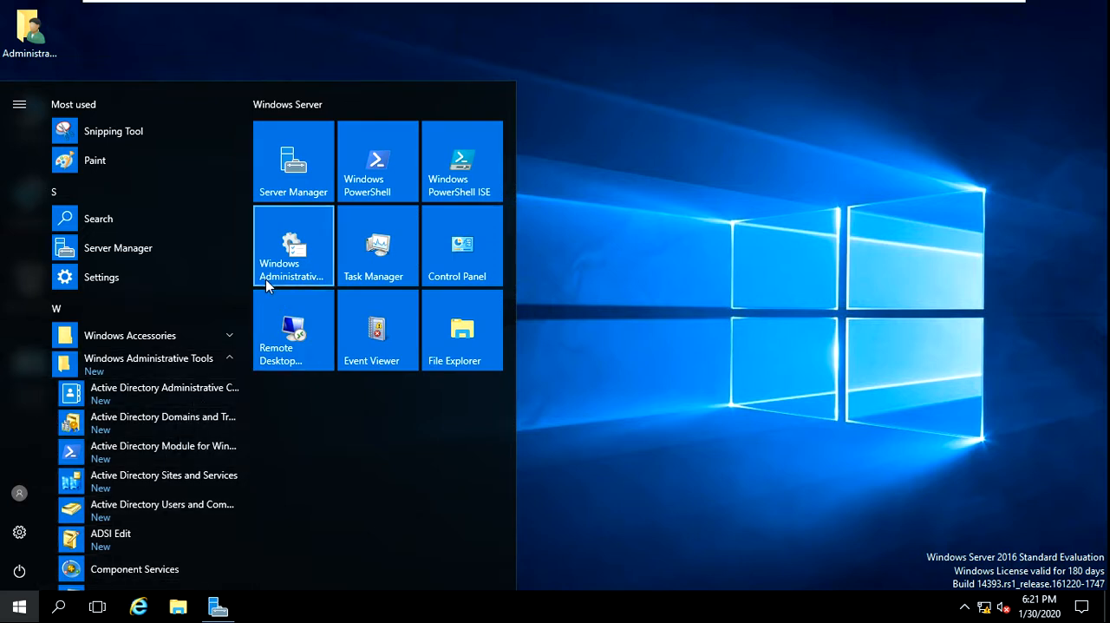
Open Active Directory Users and Computers, expand the prem.cap.org domain and show the contents of its Users container
{"action": "left_click_drag", "start_coordinate": [243, 268], "coordinate": [264, 368]}
{"action": "scroll", "coordinate": [199, 407], "scroll_direction": "up", "scroll_amount": 4}
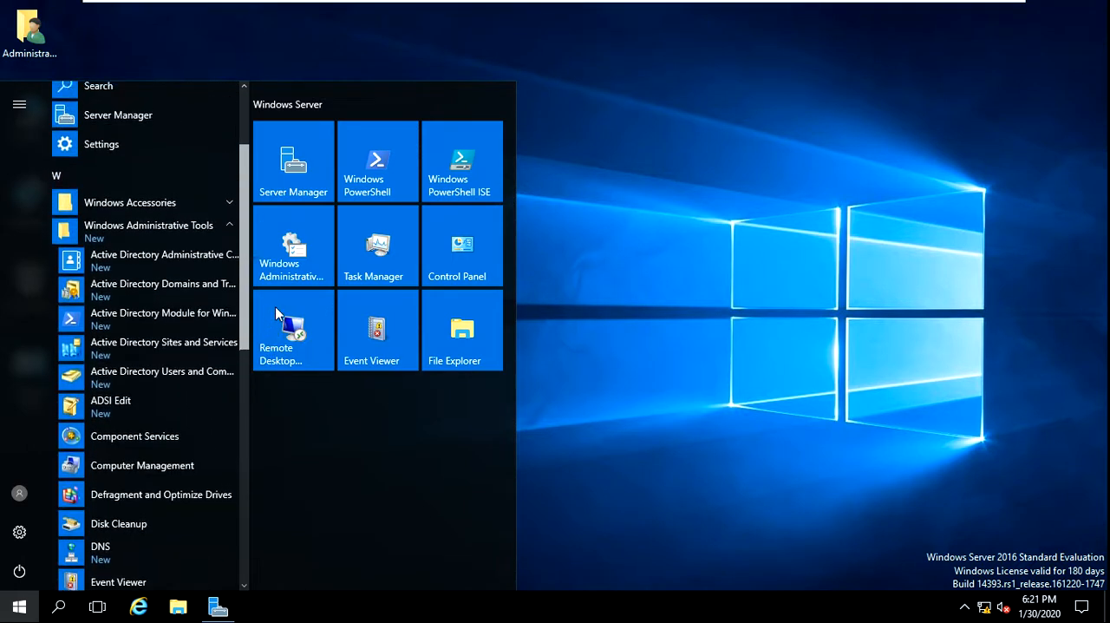
{"action": "left_click", "coordinate": [190, 416]}
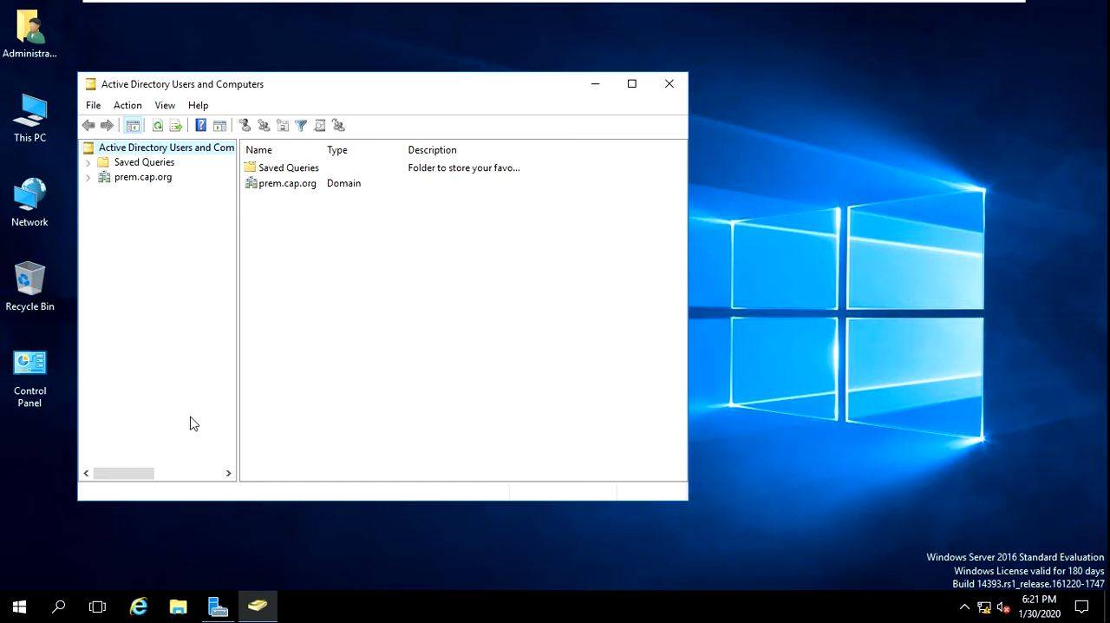
{"action": "left_click", "coordinate": [87, 177]}
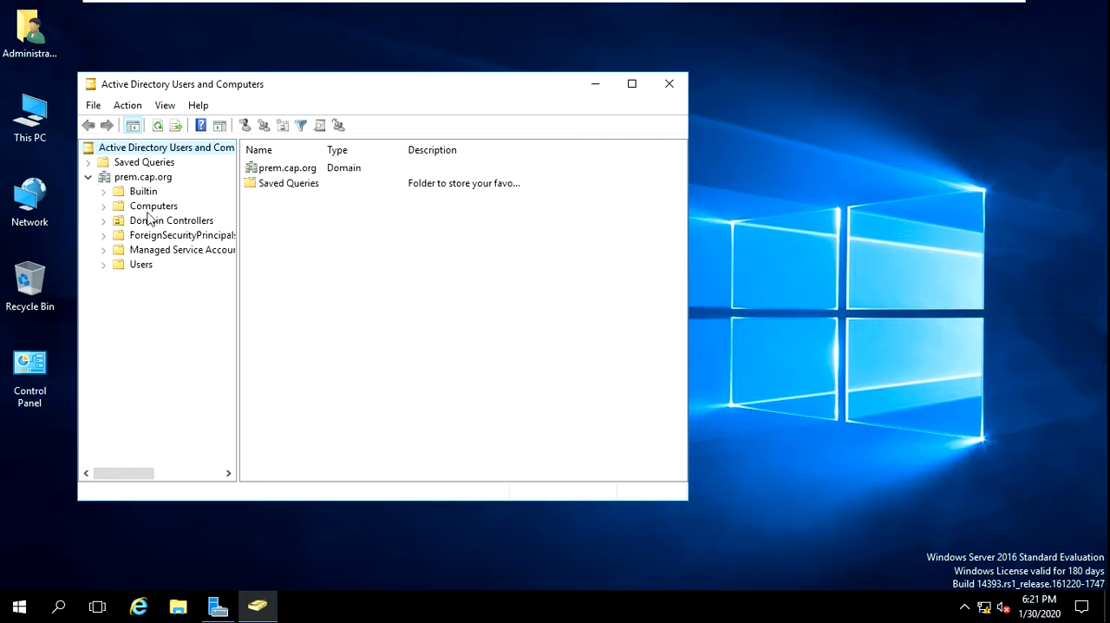
{"action": "left_click", "coordinate": [104, 265]}
{"action": "left_click", "coordinate": [140, 264]}
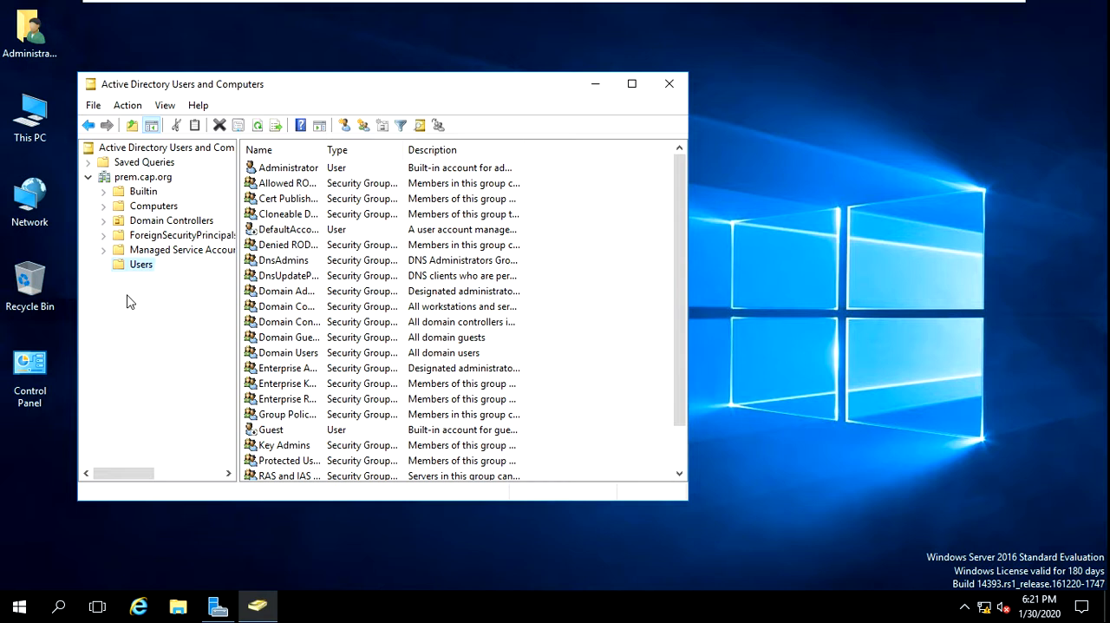
Create an organizational unit named PM directly under prem.cap.org, keeping it protected from accidental deletion
{"action": "right_click", "coordinate": [128, 178]}
{"action": "mouse_move", "coordinate": [186, 298]}
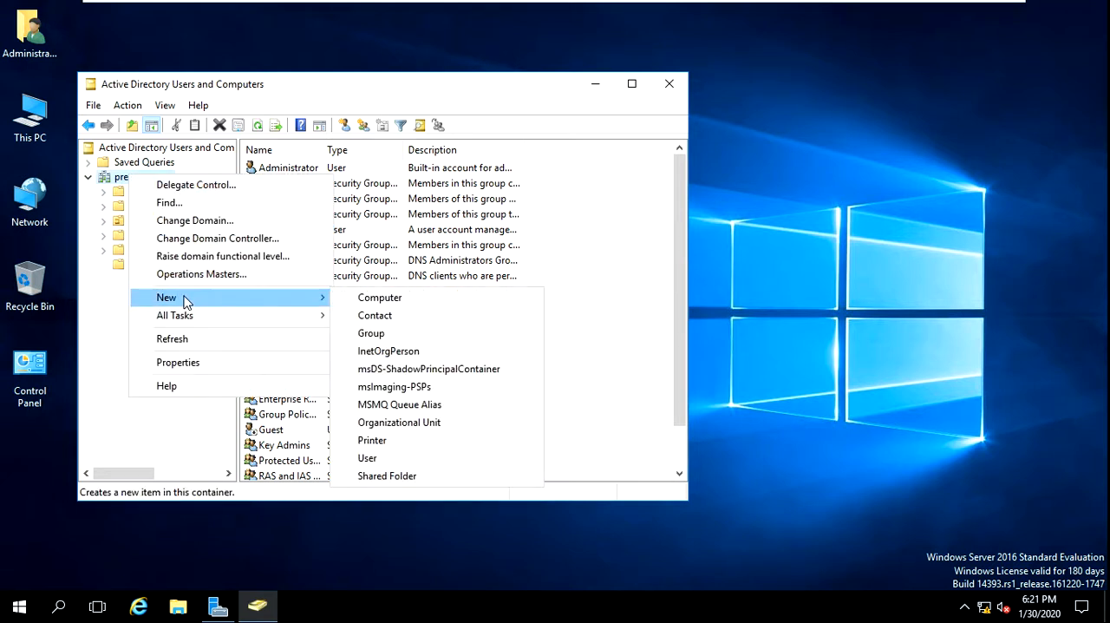
{"action": "left_click", "coordinate": [405, 421]}
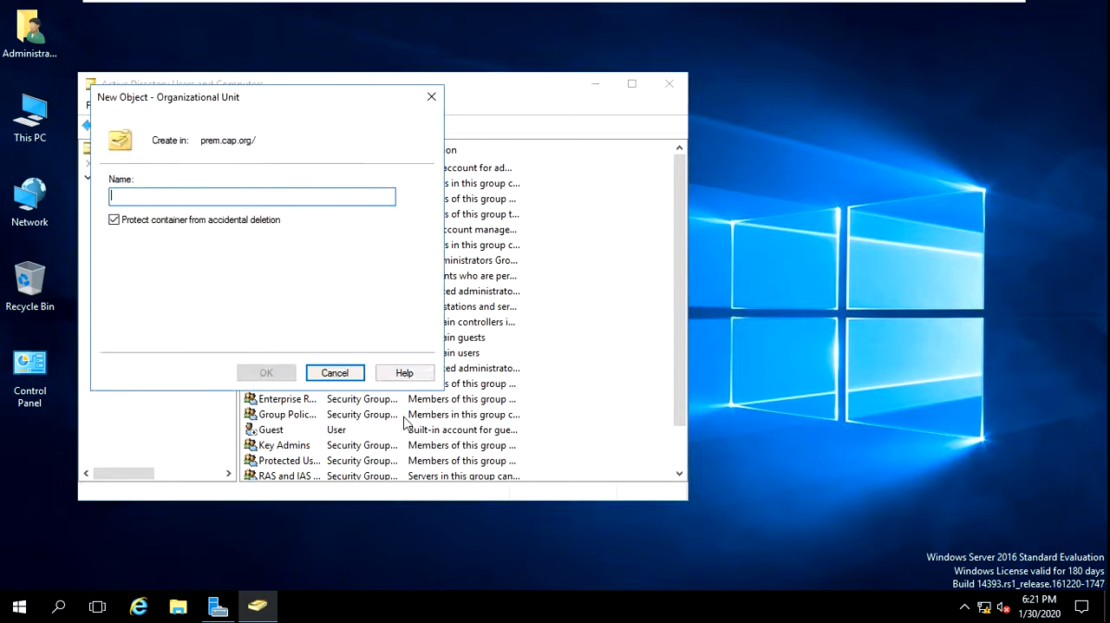
{"action": "type", "text": "PM"}
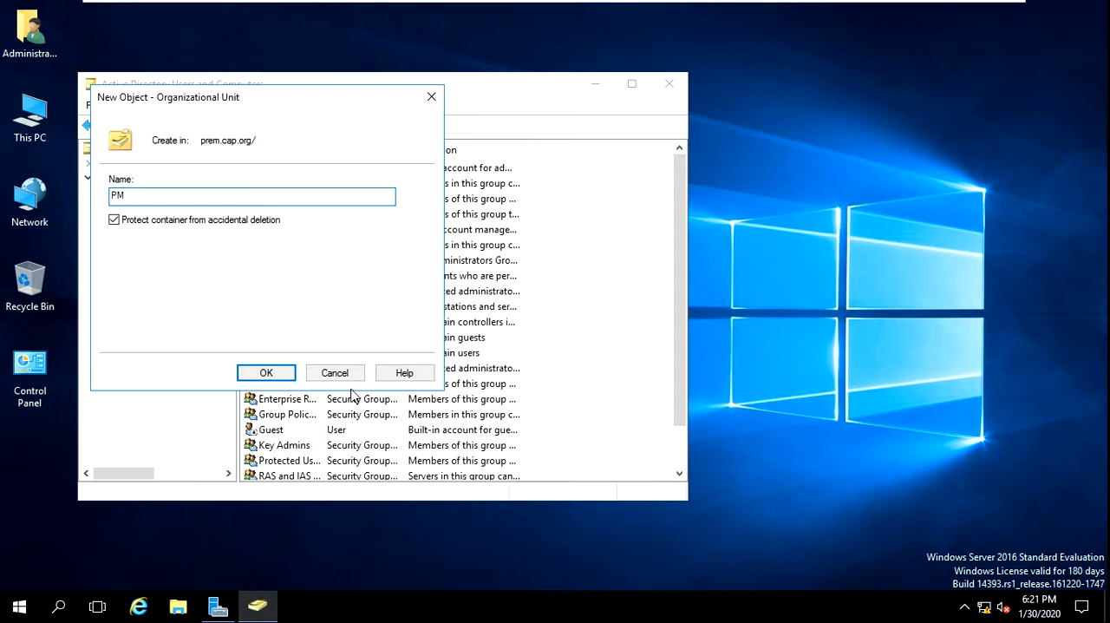
{"action": "left_click", "coordinate": [287, 374]}
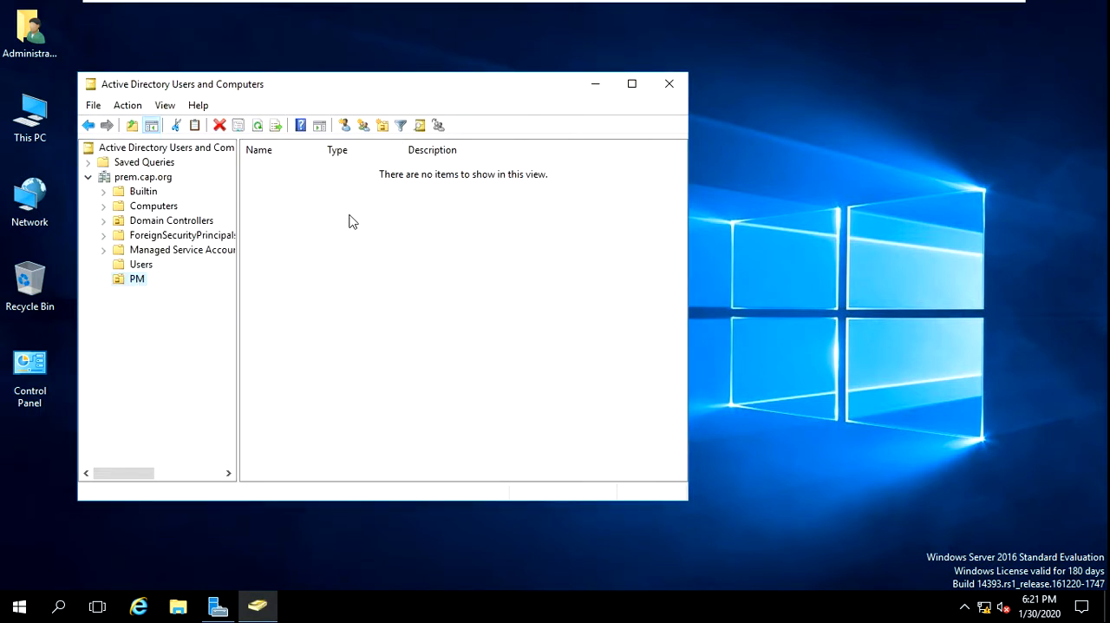
{"action": "left_click", "coordinate": [345, 128]}
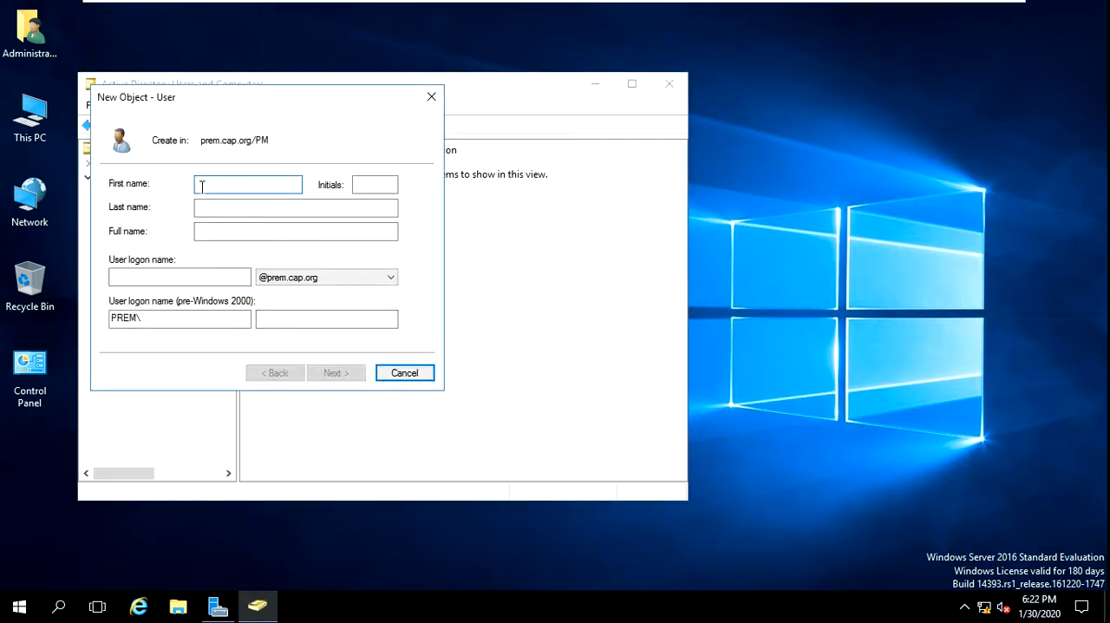
{"action": "type", "text": "prem"}
{"action": "left_click", "coordinate": [120, 276]}
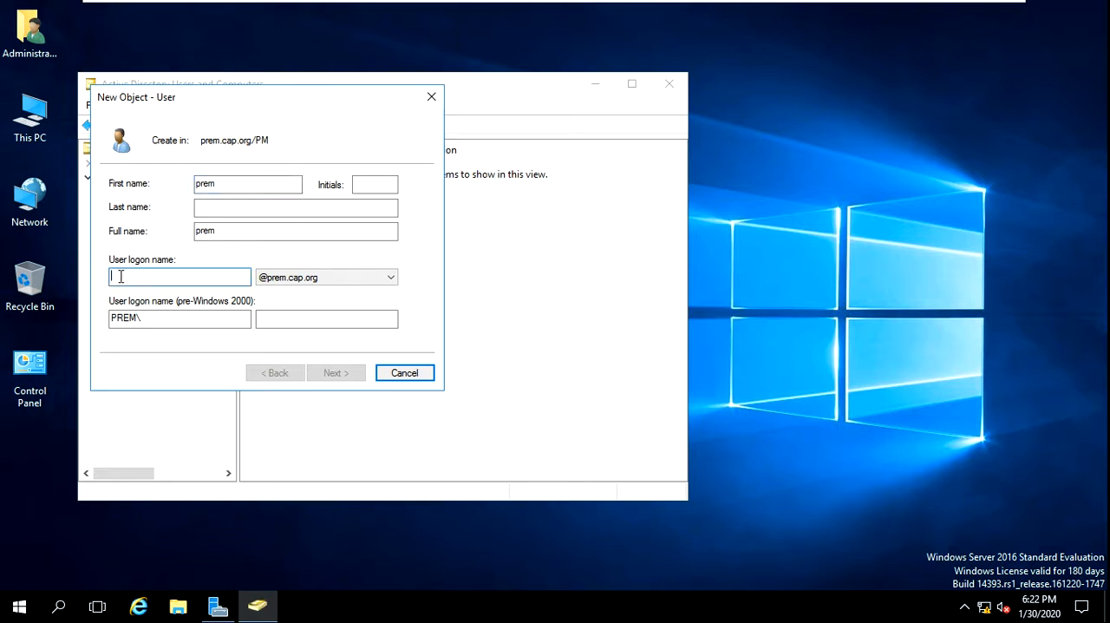
{"action": "type", "text": "prem"}
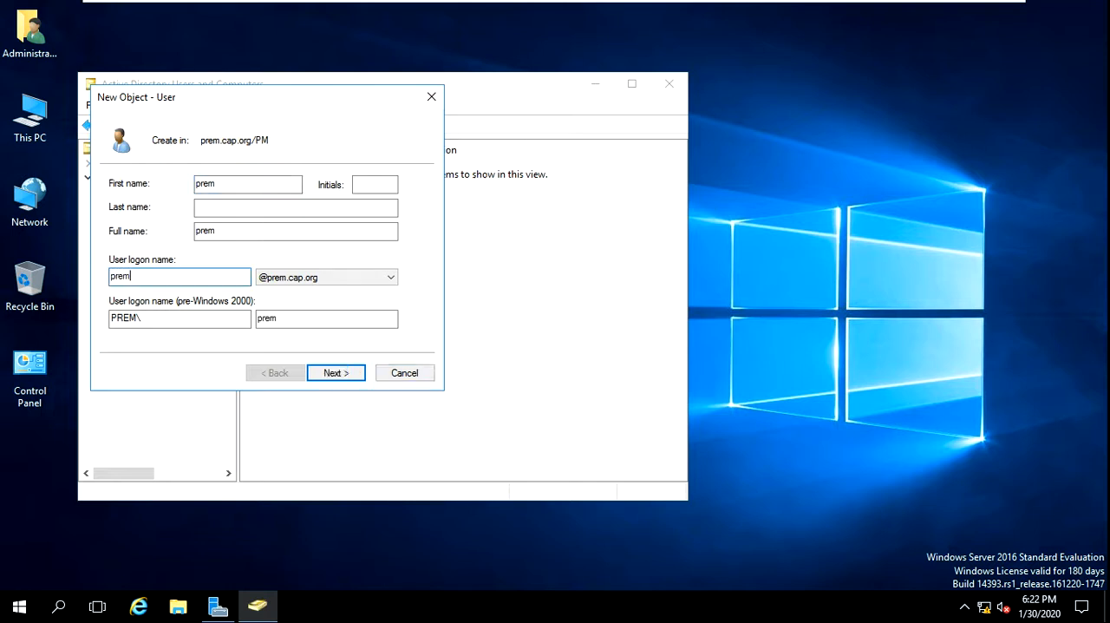
{"action": "left_click", "coordinate": [364, 375]}
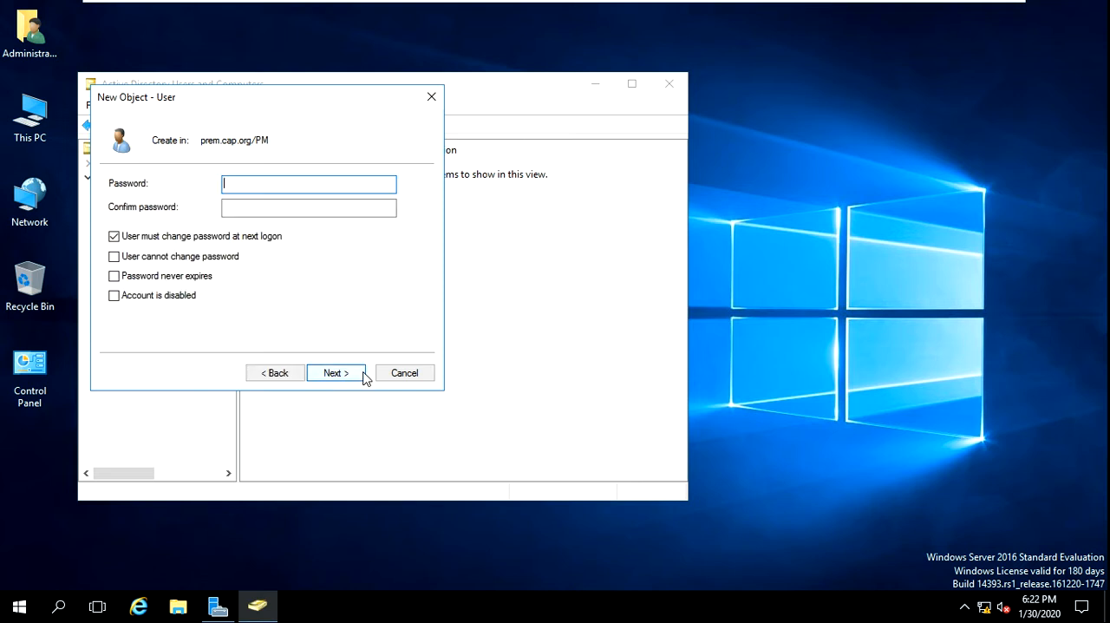
Enter and confirm the account password, turn off the forced change at next logon, set the password to never expire, and create the user
{"action": "type", "text": "***********"}
{"action": "key", "text": "Tab"}
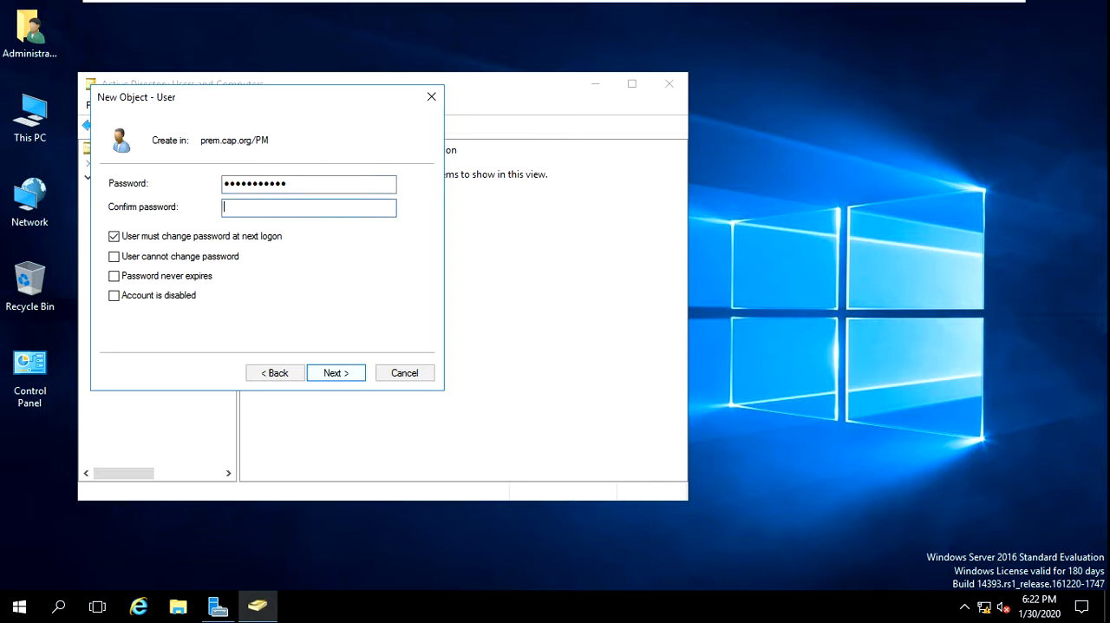
{"action": "type", "text": "***********"}
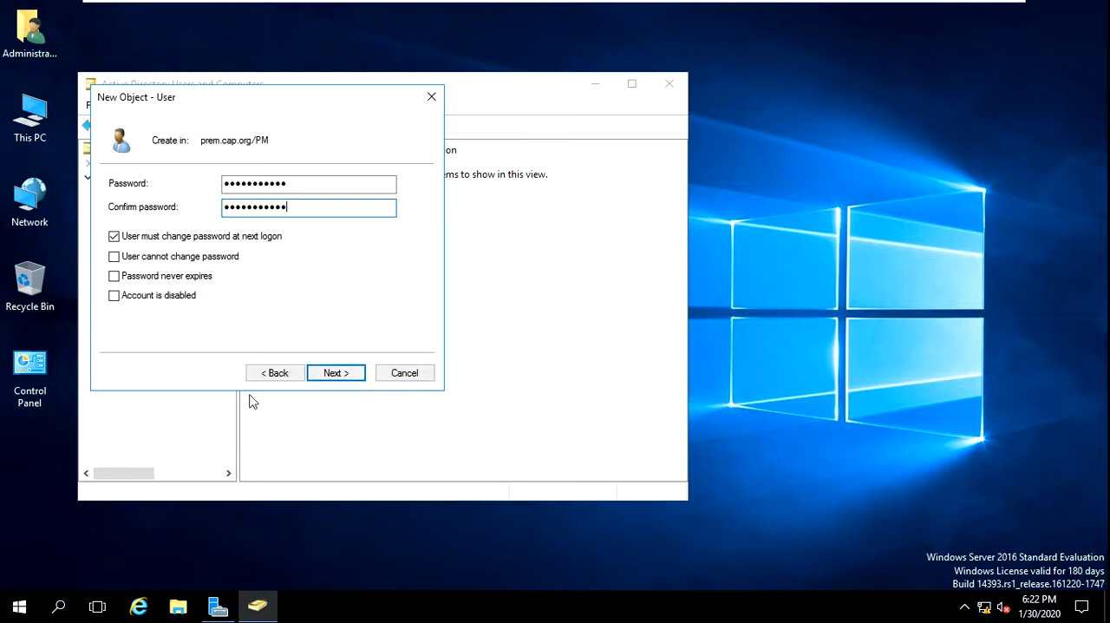
{"action": "left_click", "coordinate": [160, 239]}
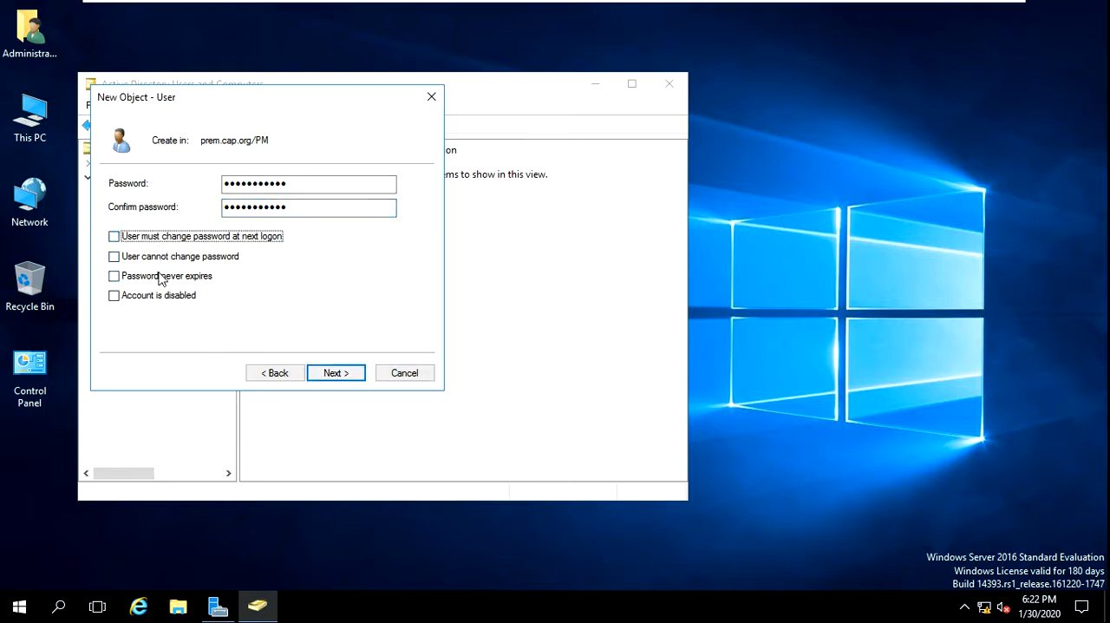
{"action": "left_click", "coordinate": [159, 278]}
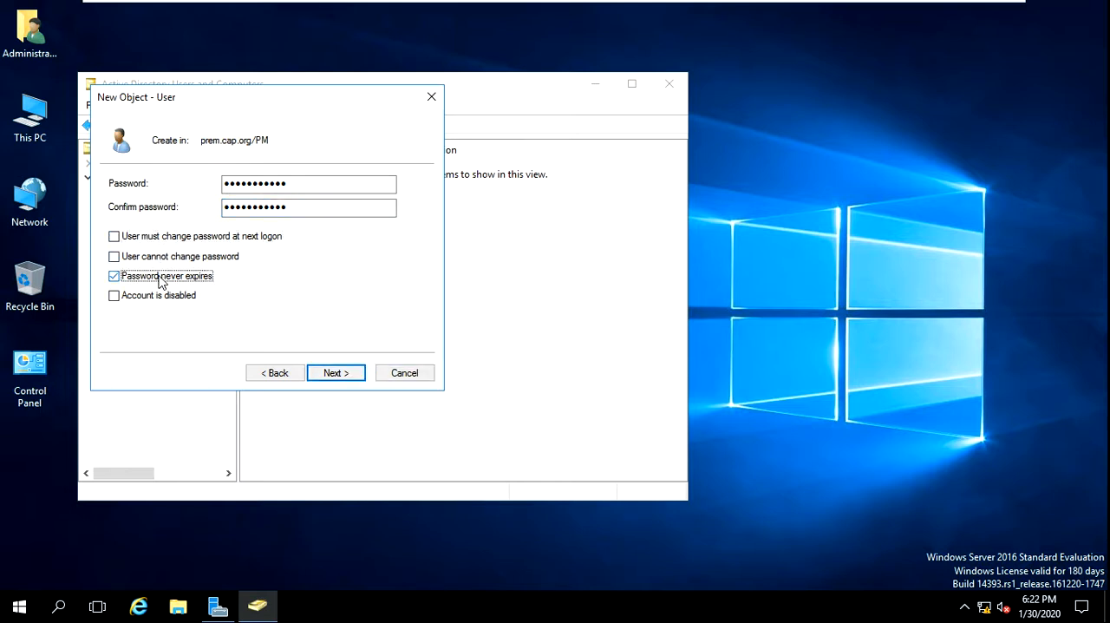
{"action": "left_click", "coordinate": [338, 373]}
{"action": "left_click", "coordinate": [336, 376]}
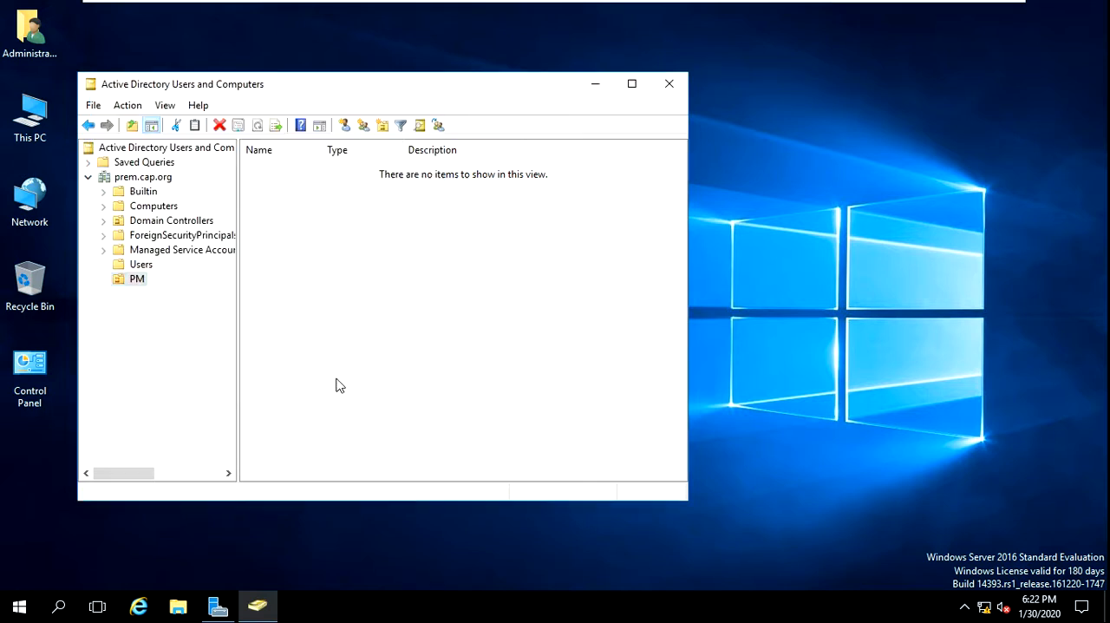
Check the new user account in the PM organizational unit and close Active Directory Users and Computers
{"action": "left_click", "coordinate": [451, 222]}
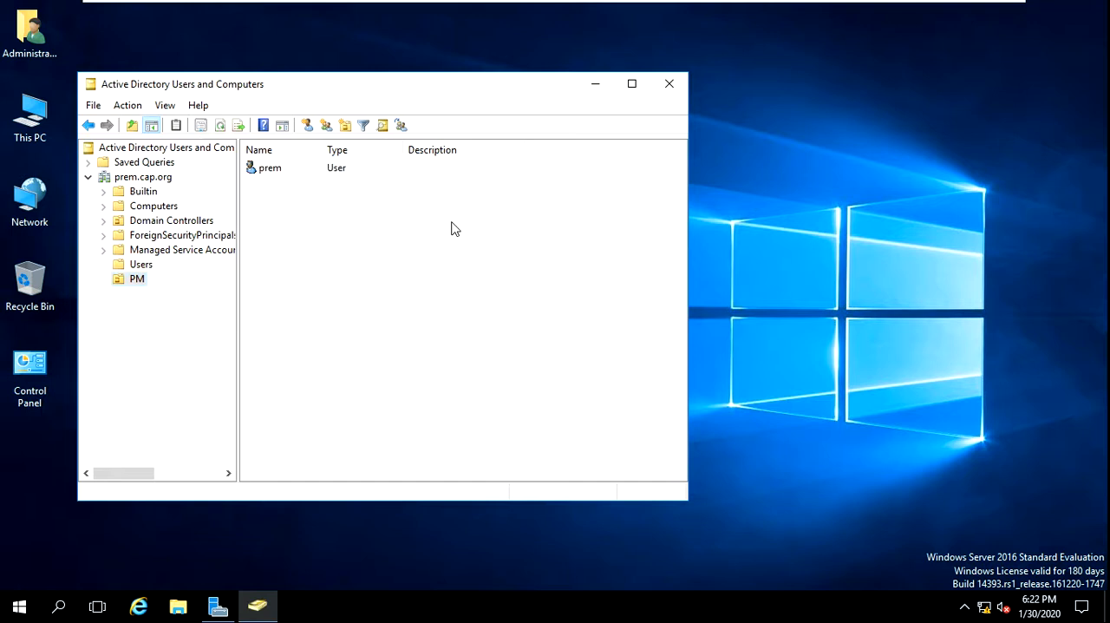
{"action": "left_click", "coordinate": [293, 172]}
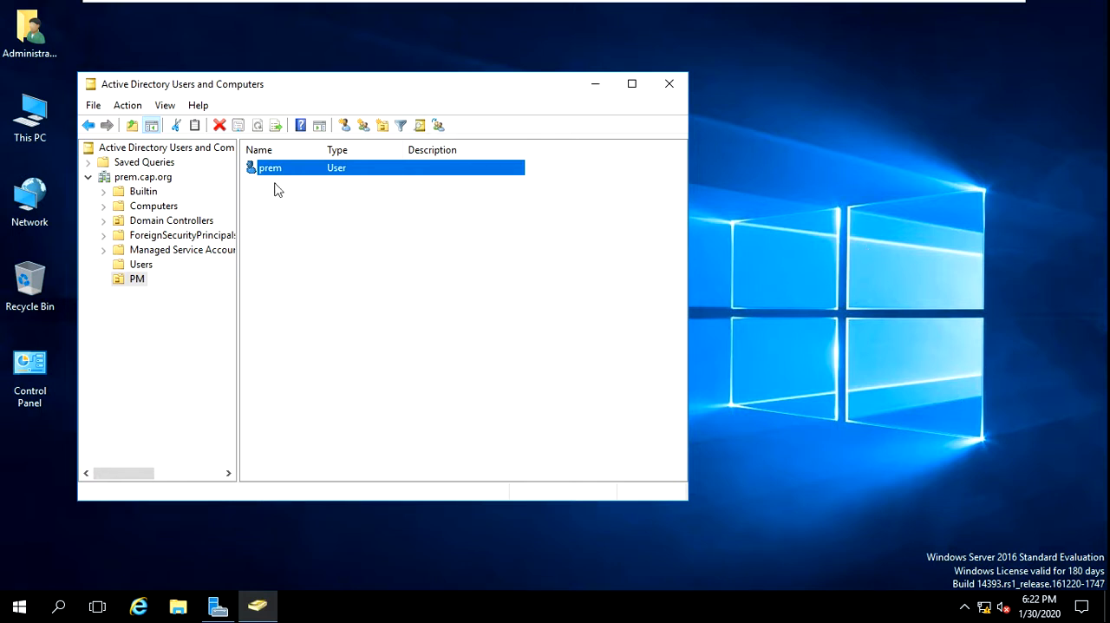
{"action": "left_click", "coordinate": [670, 85]}
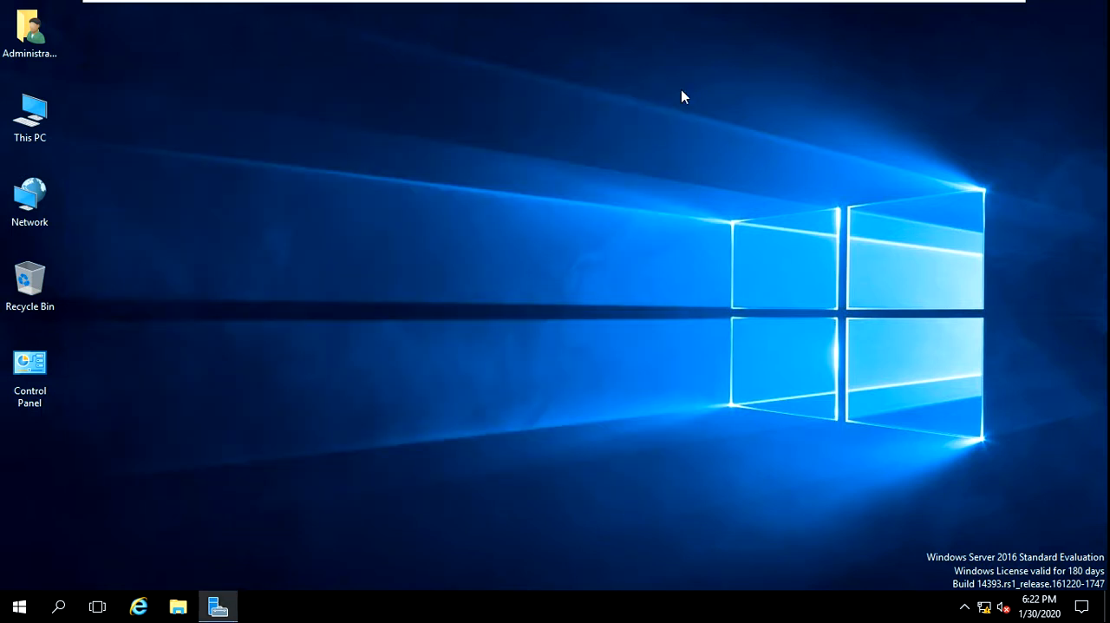